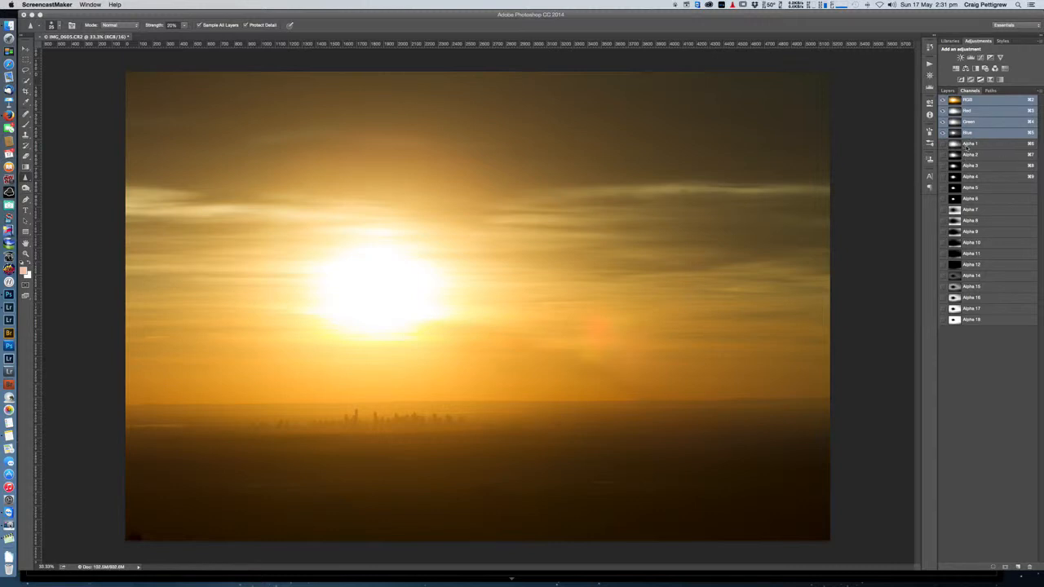
# Step: View the luminosity mask channels Alpha 1 through Alpha 4 one after another
pyautogui.click(967, 145)
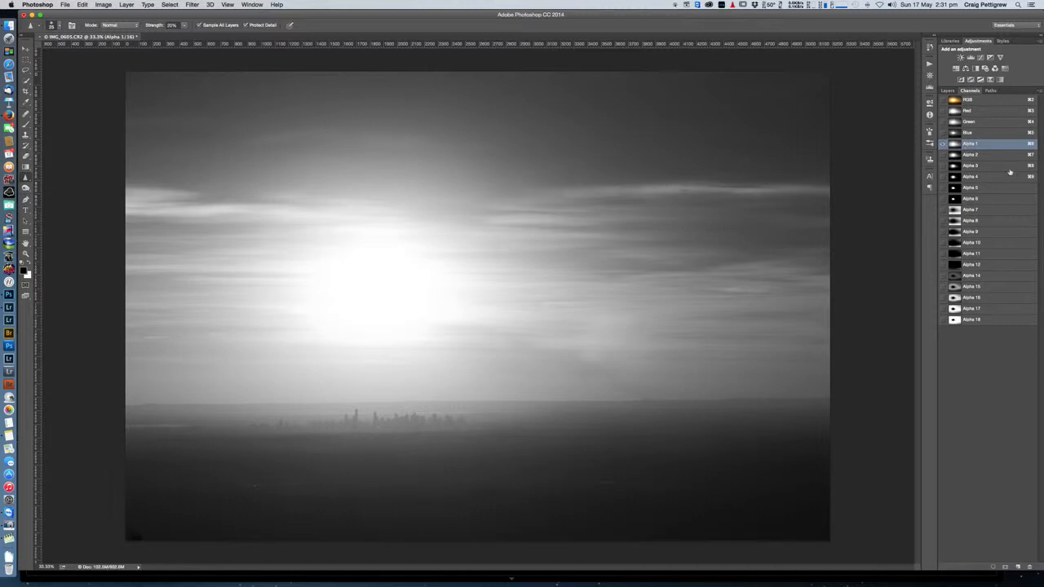
pyautogui.click(973, 155)
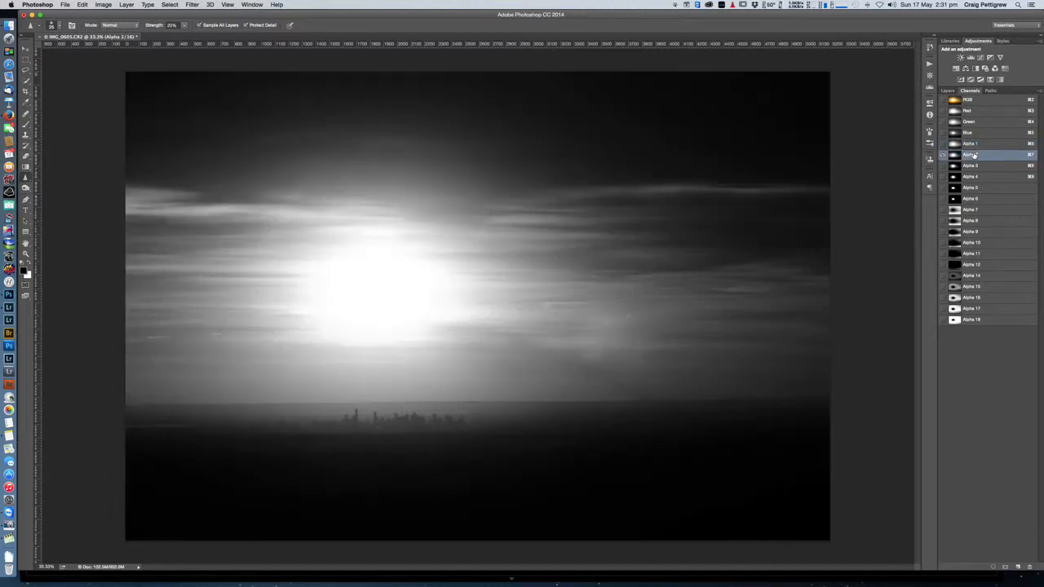
pyautogui.click(974, 166)
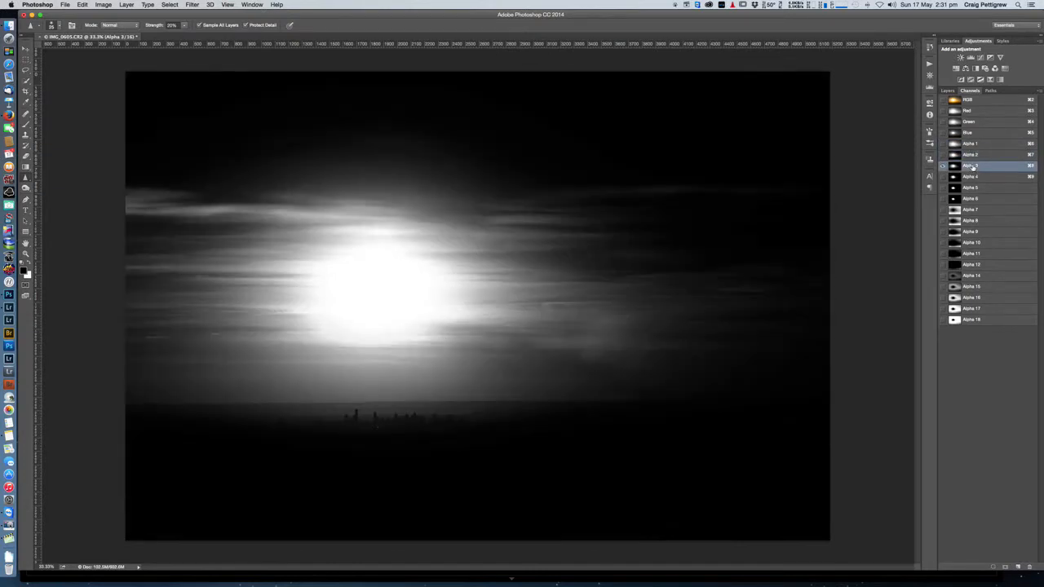
pyautogui.click(974, 177)
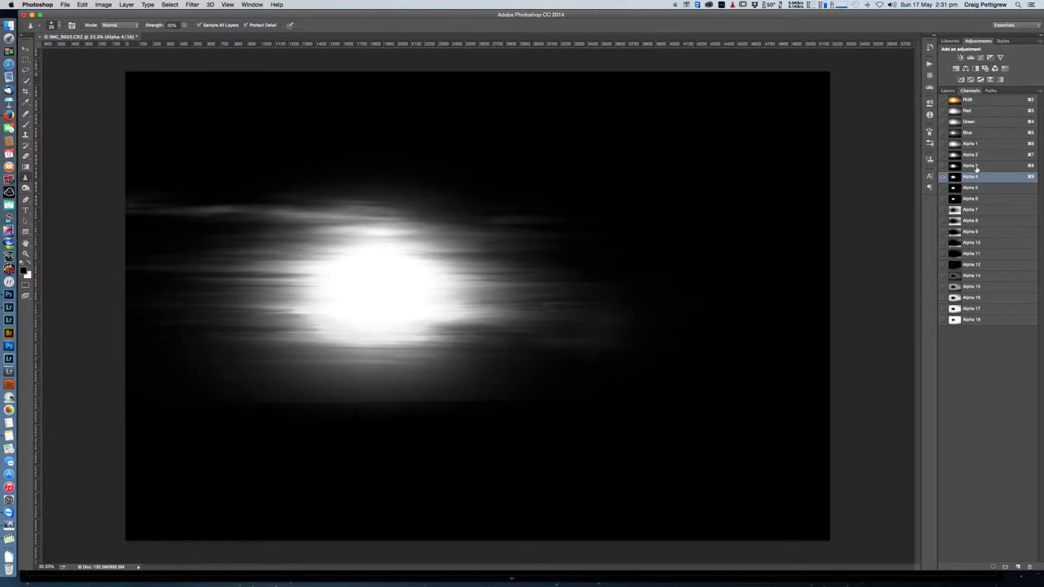
# Step: Load the Alpha 2 channel as a selection, return to the RGB composite, and add a Curves adjustment layer masked by it
pyautogui.click(970, 155)
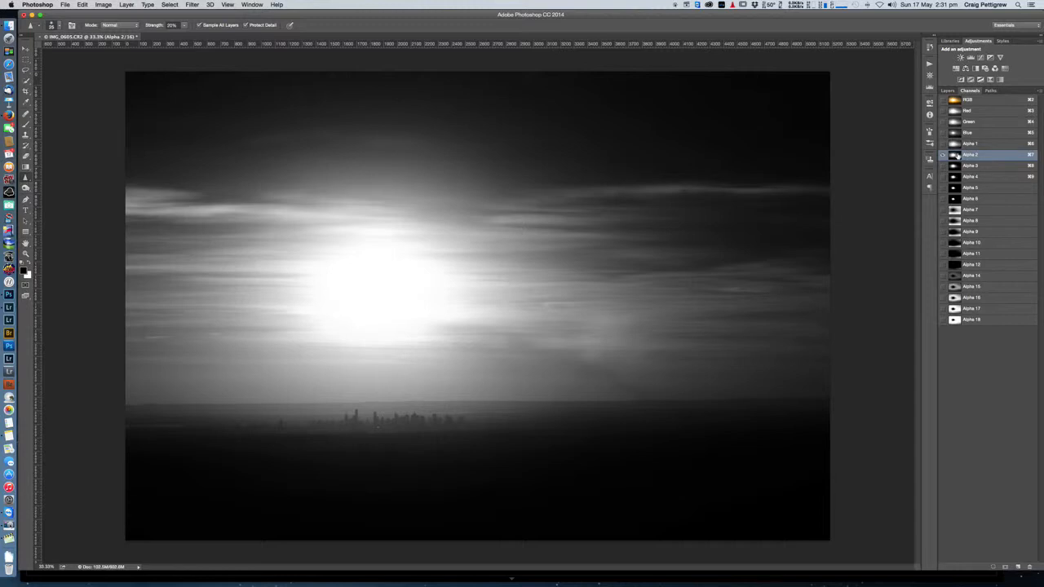
pyautogui.keyDown('super'); pyautogui.click(956, 156); pyautogui.keyUp('super')
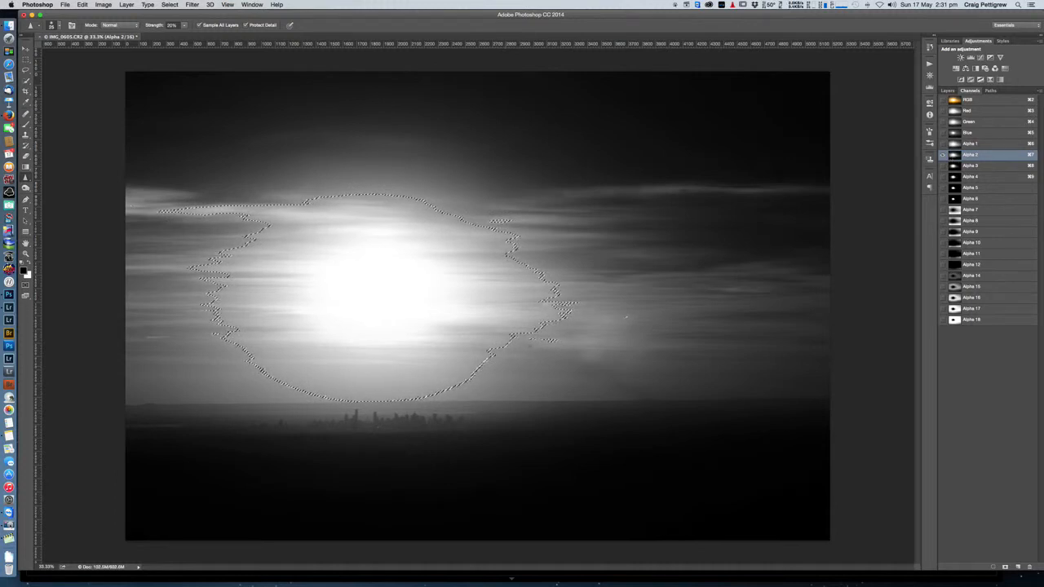
pyautogui.click(973, 100)
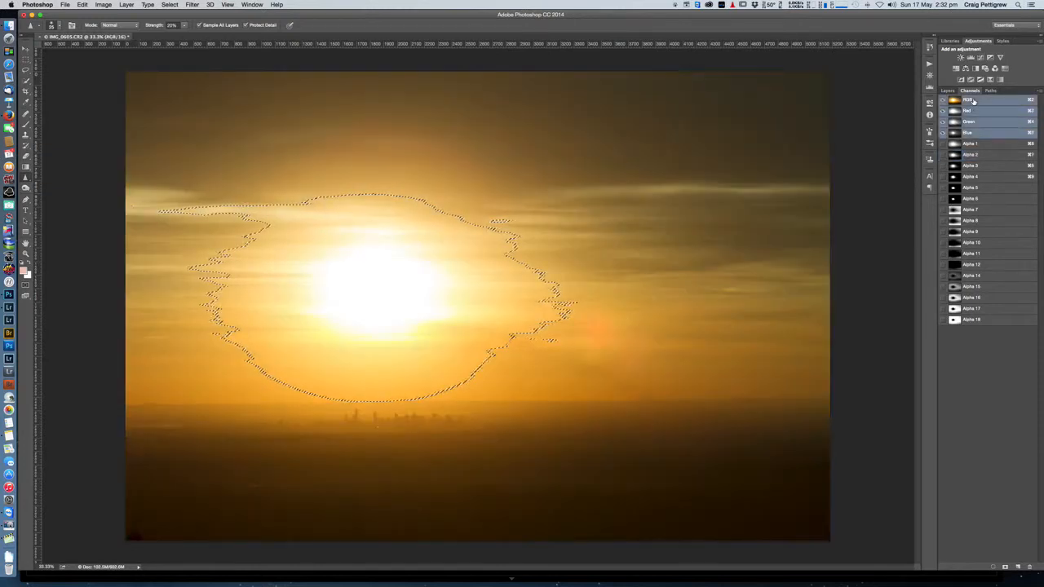
pyautogui.click(948, 91)
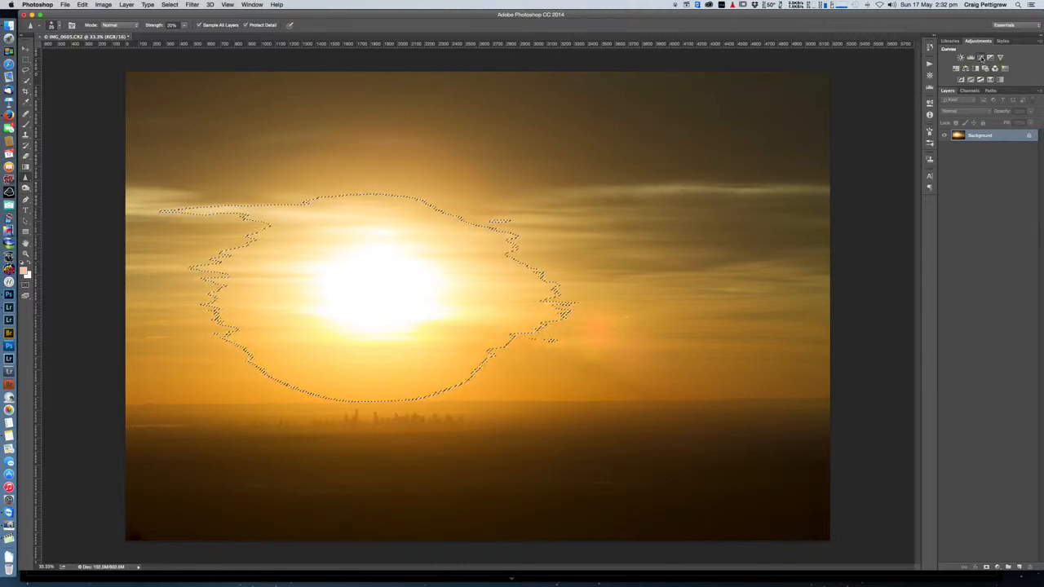
pyautogui.click(981, 58)
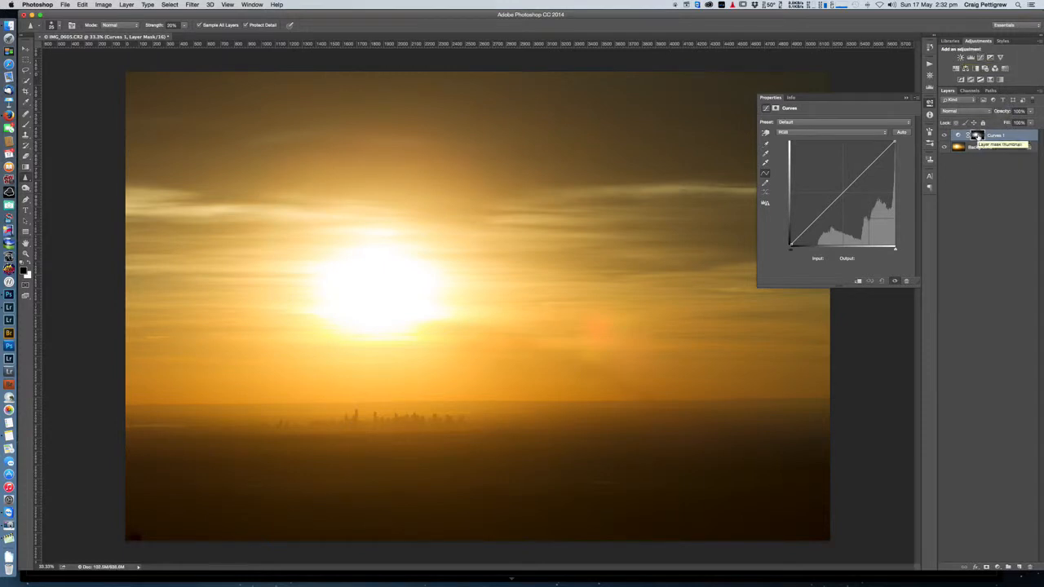
# Step: Display the Curves 1 layer mask on its own and switch back to the normal image view
pyautogui.press('alt')
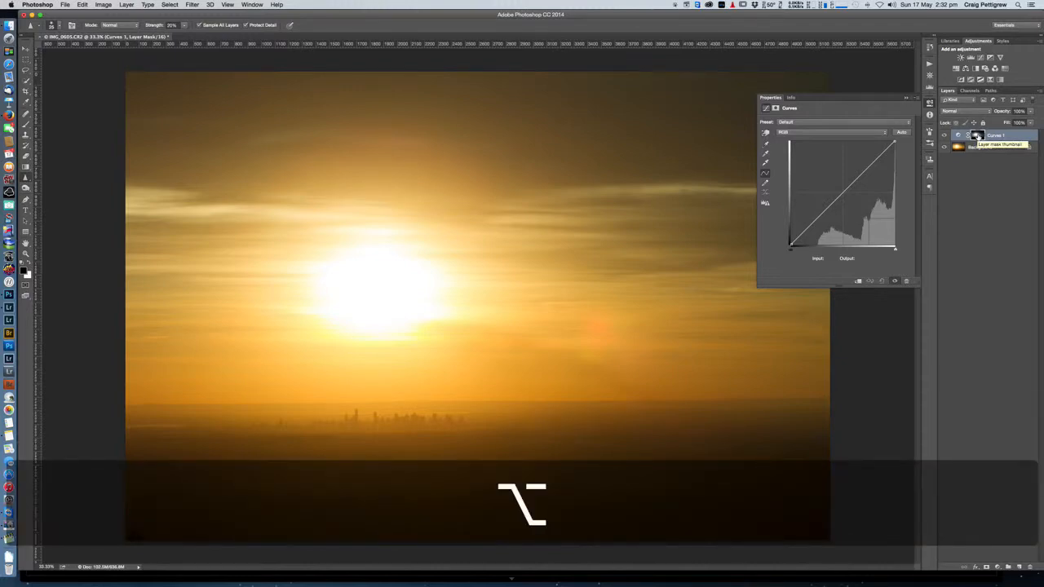
pyautogui.keyDown('alt'); pyautogui.click(977, 136); pyautogui.keyUp('alt')
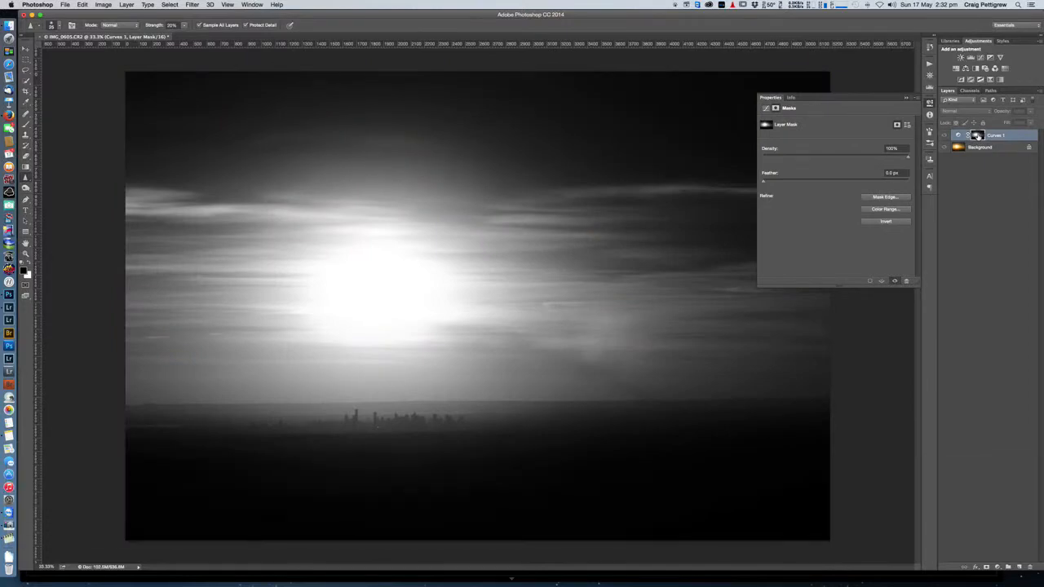
pyautogui.keyDown('alt'); pyautogui.click(978, 136); pyautogui.keyUp('alt')
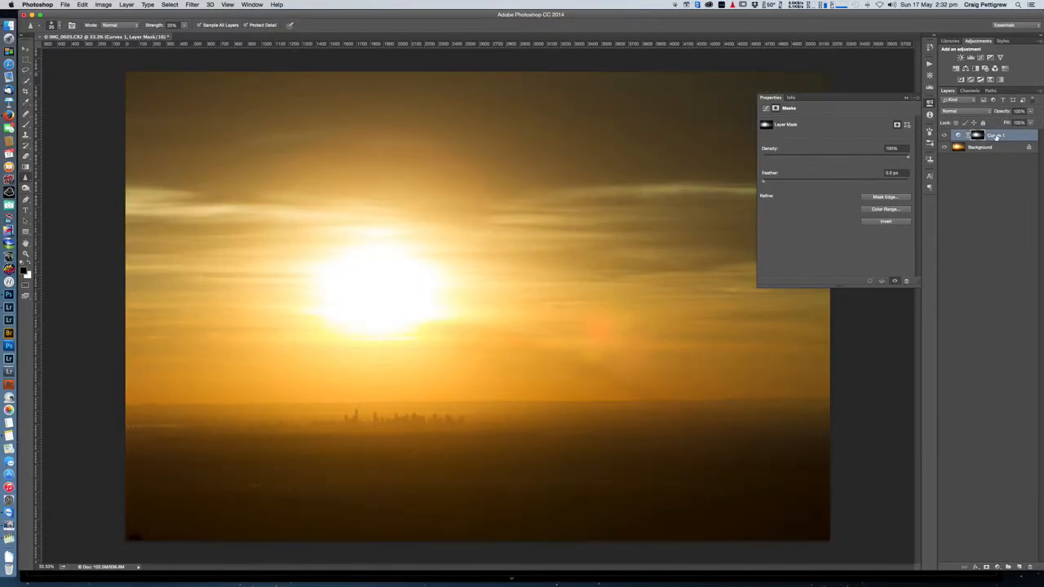
pyautogui.keyDown('alt'); pyautogui.click(978, 137); pyautogui.keyUp('alt')
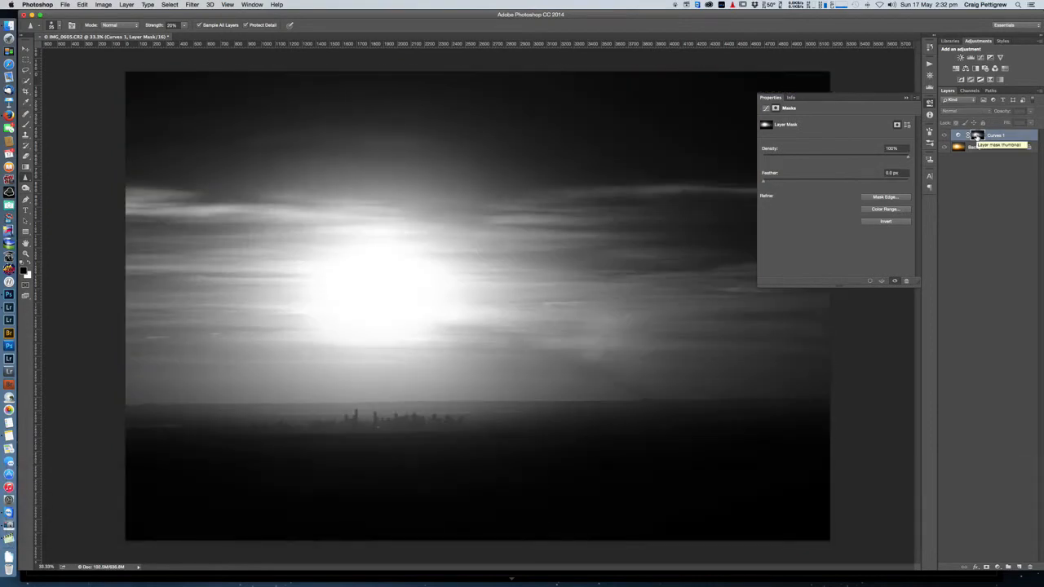
pyautogui.keyDown('alt'); pyautogui.click(977, 136); pyautogui.keyUp('alt')
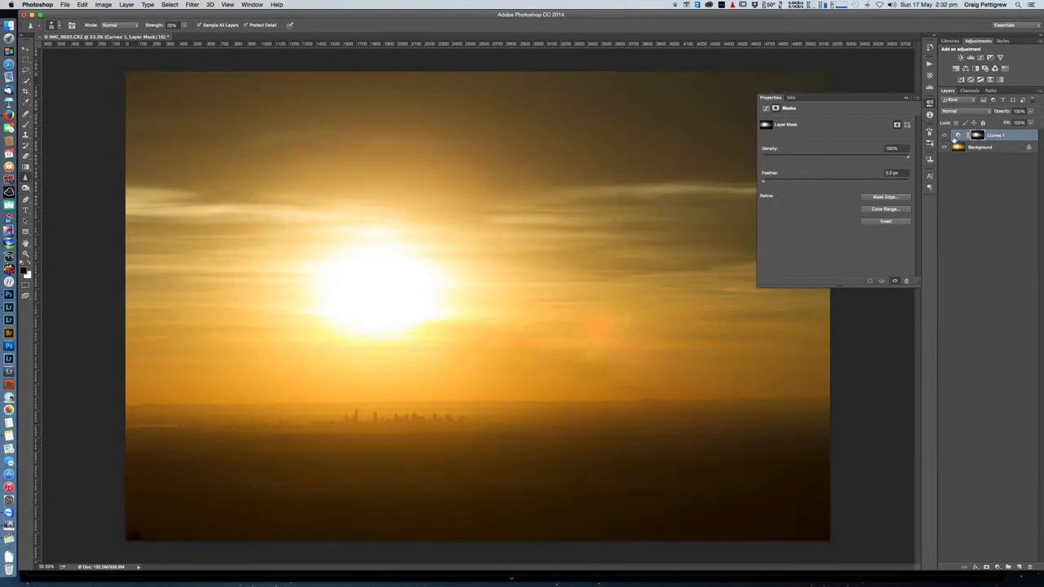
# Step: Darken the highlights on the Curves 1 curve at about input 196, output 185, and set the layer's blend mode to Luminosity
pyautogui.click(956, 137)
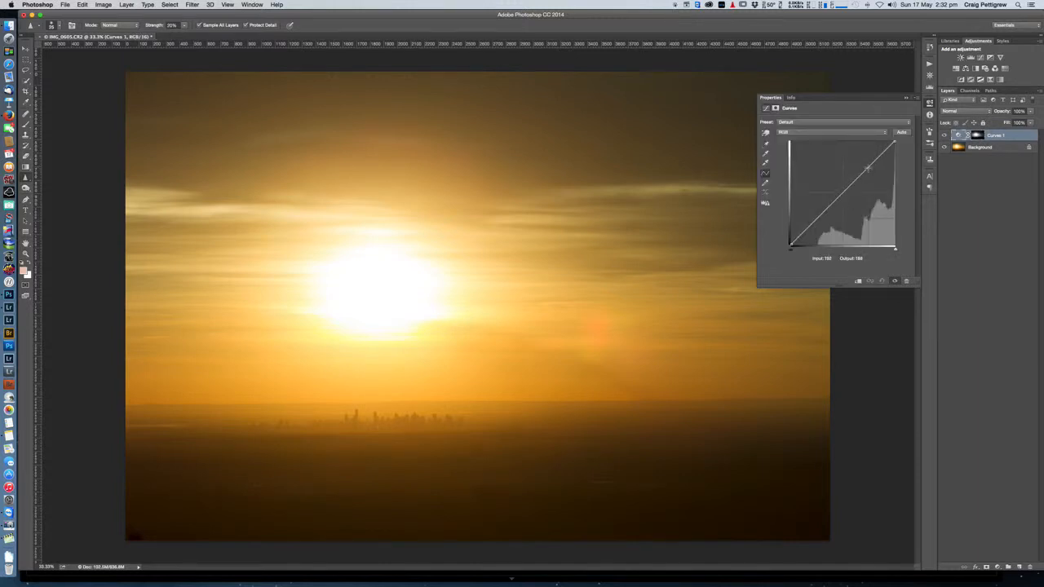
pyautogui.moveTo(868, 168)
pyautogui.mouseDown()
pyautogui.moveTo(881, 178)
pyautogui.moveTo(849, 146)
pyautogui.moveTo(870, 169)
pyautogui.mouseUp()
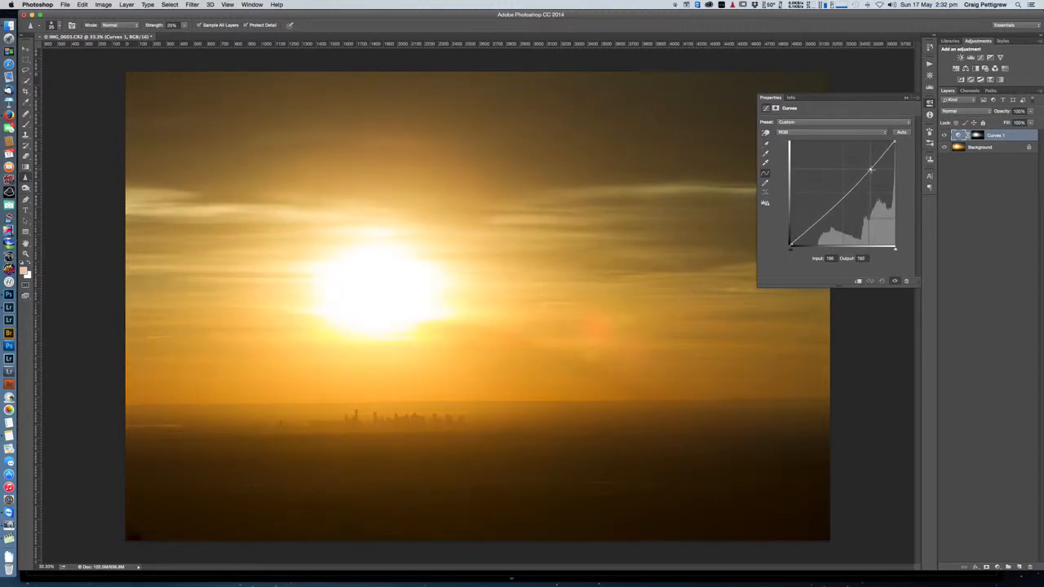
pyautogui.click(949, 115)
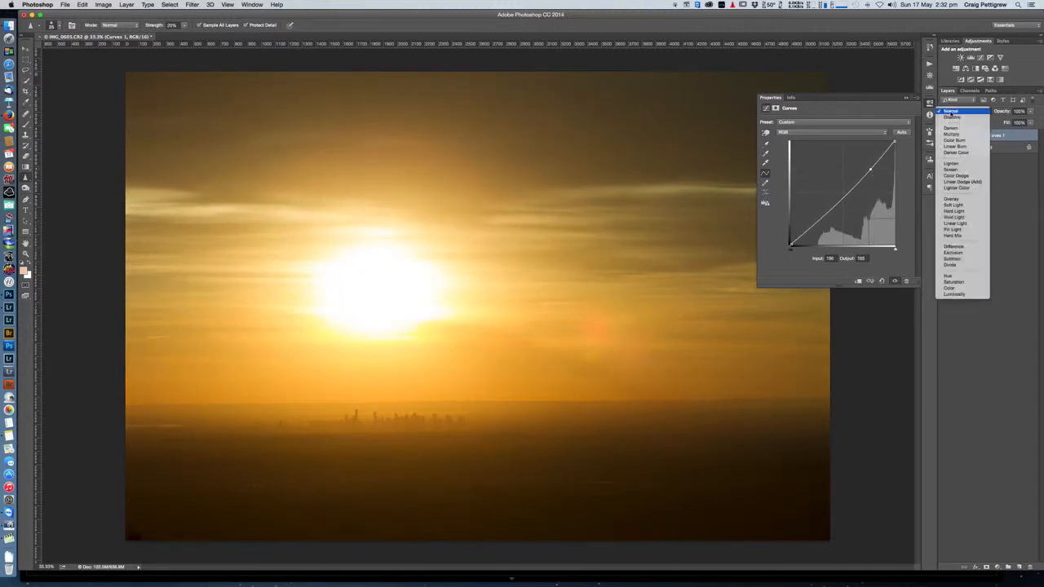
pyautogui.click(952, 291)
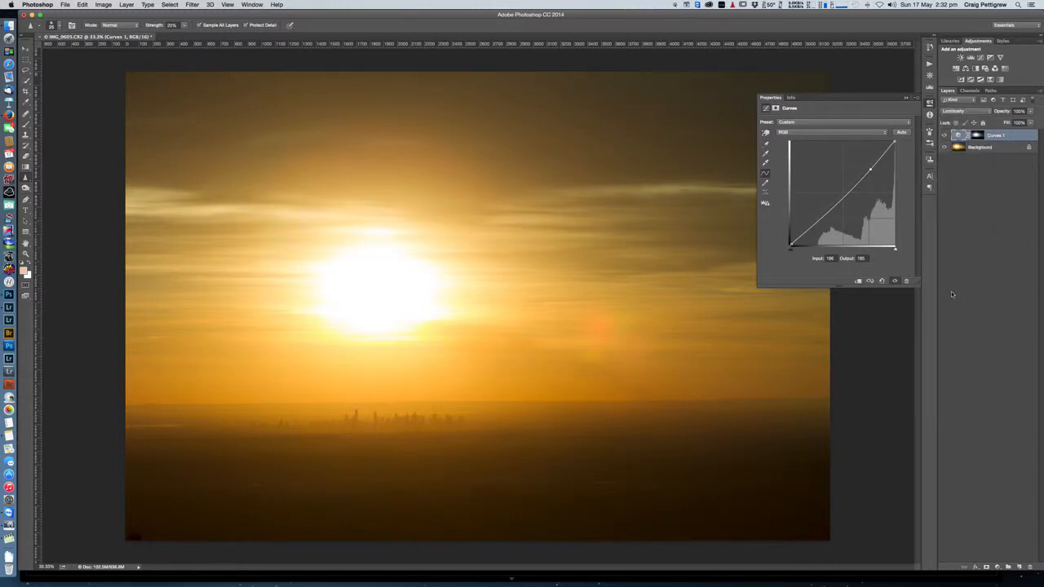
# Step: Load the Alpha 3 channel as a selection, restore the RGB composite, and add a second Curves adjustment layer masked by it
pyautogui.click(967, 91)
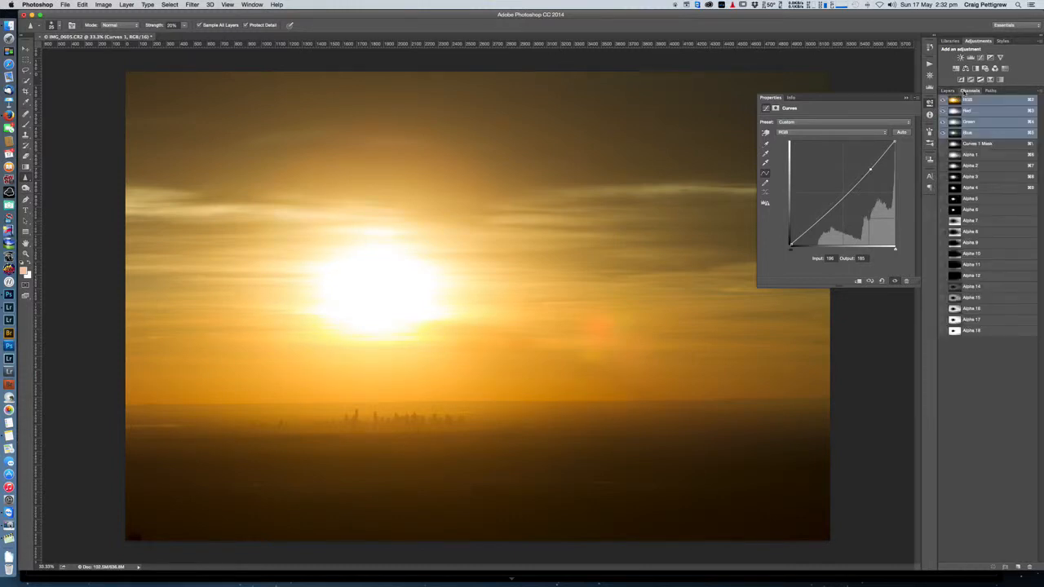
pyautogui.click(969, 177)
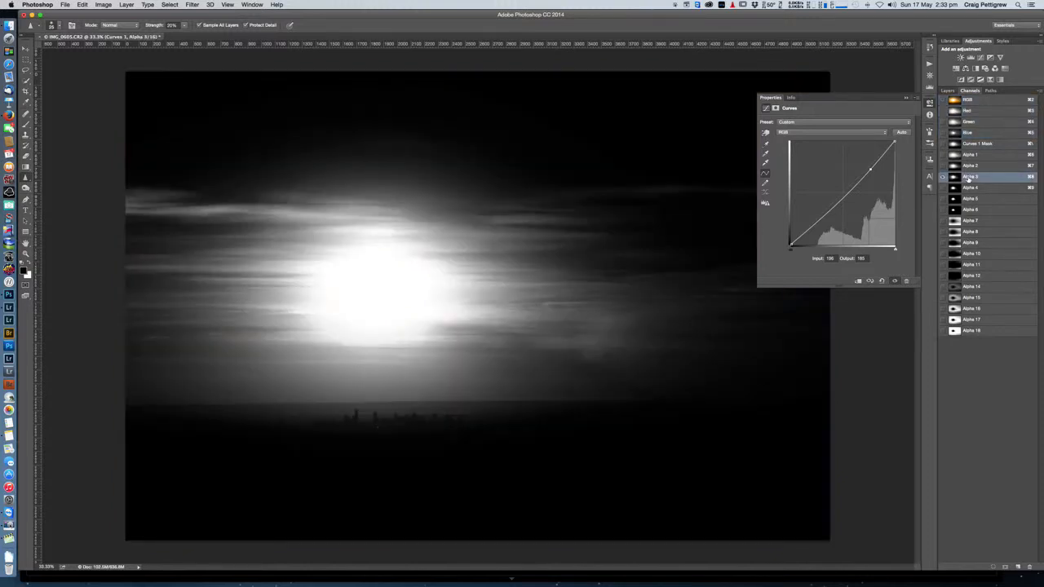
pyautogui.keyDown('super'); pyautogui.click(956, 177); pyautogui.keyUp('super')
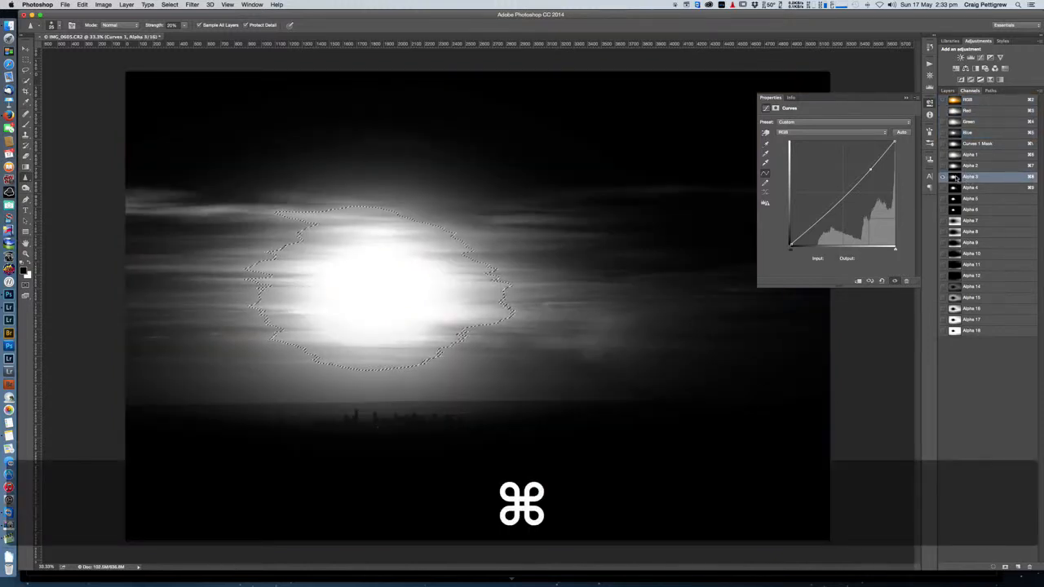
pyautogui.click(967, 99)
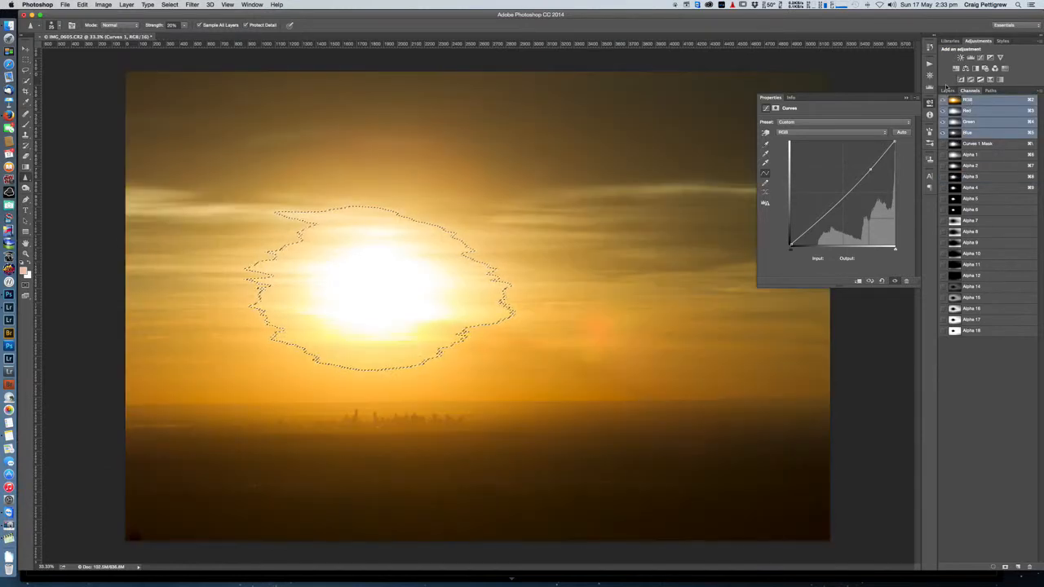
pyautogui.click(947, 90)
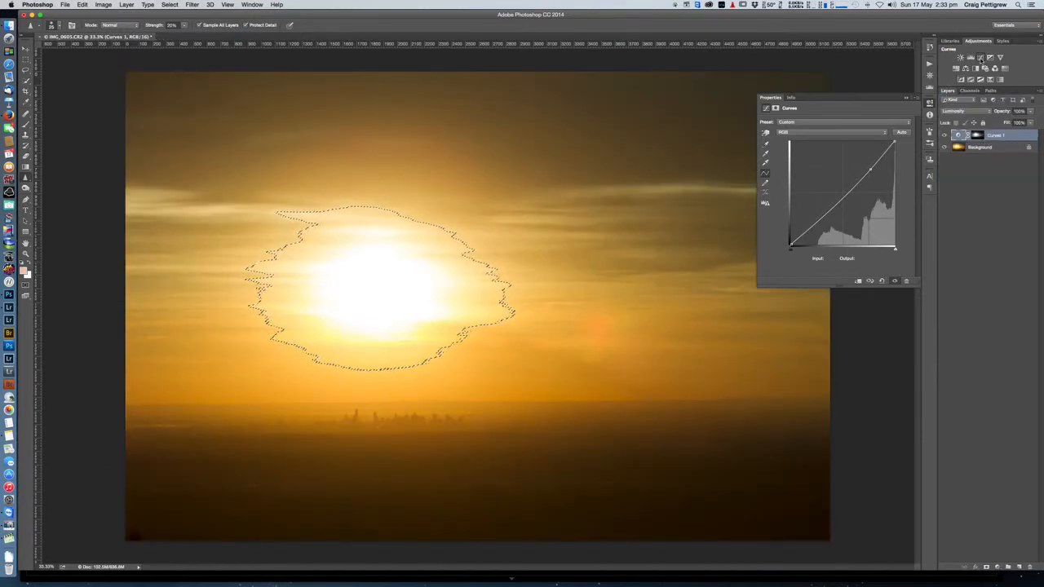
pyautogui.click(981, 59)
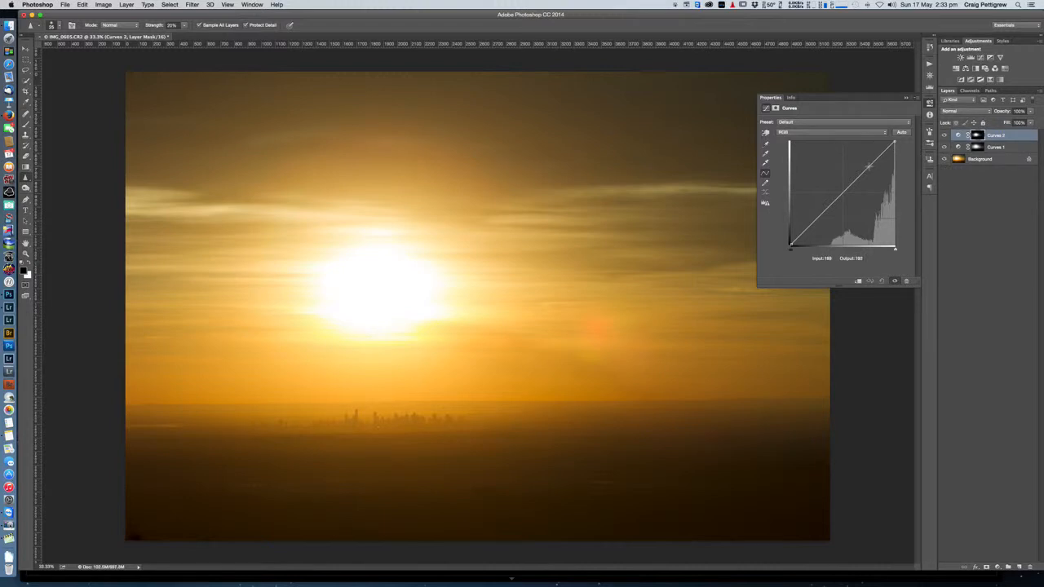
# Step: Pull the Curves 2 curve down at about input 203, output 186, and set the layer's blend mode to Luminosity
pyautogui.moveTo(869, 166); pyautogui.dragTo(873, 169)
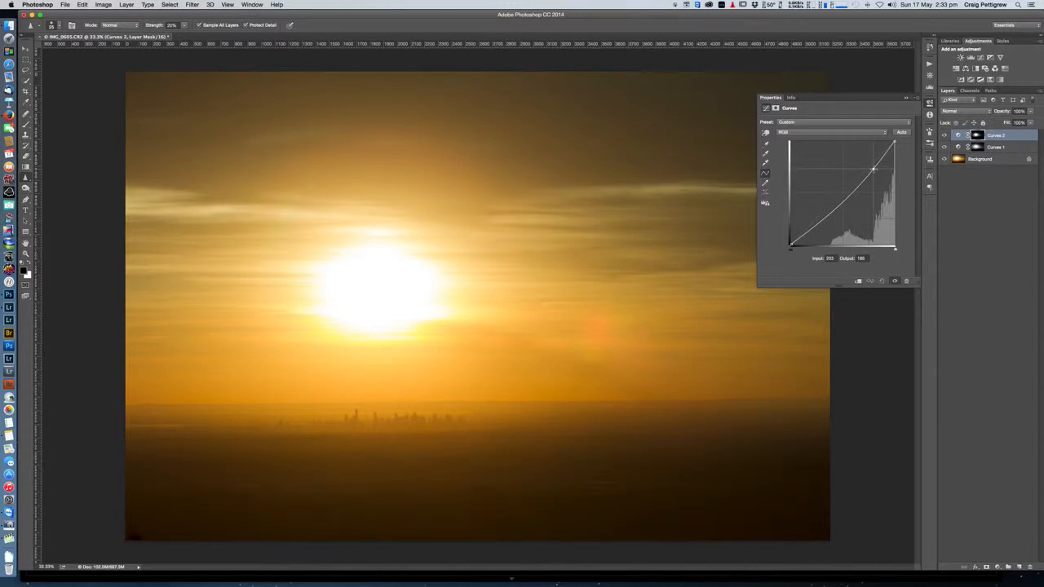
pyautogui.click(961, 111)
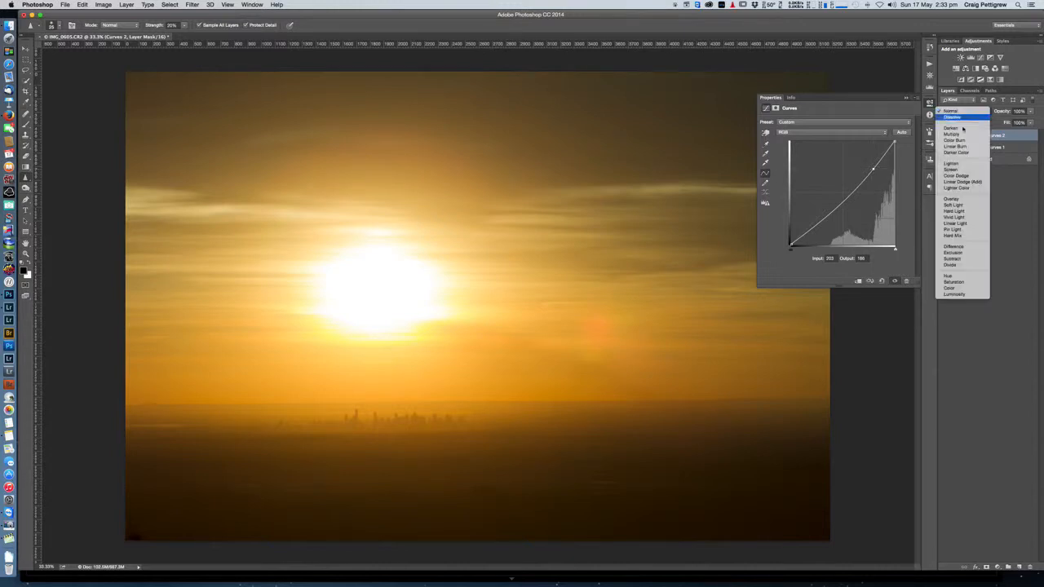
pyautogui.click(960, 293)
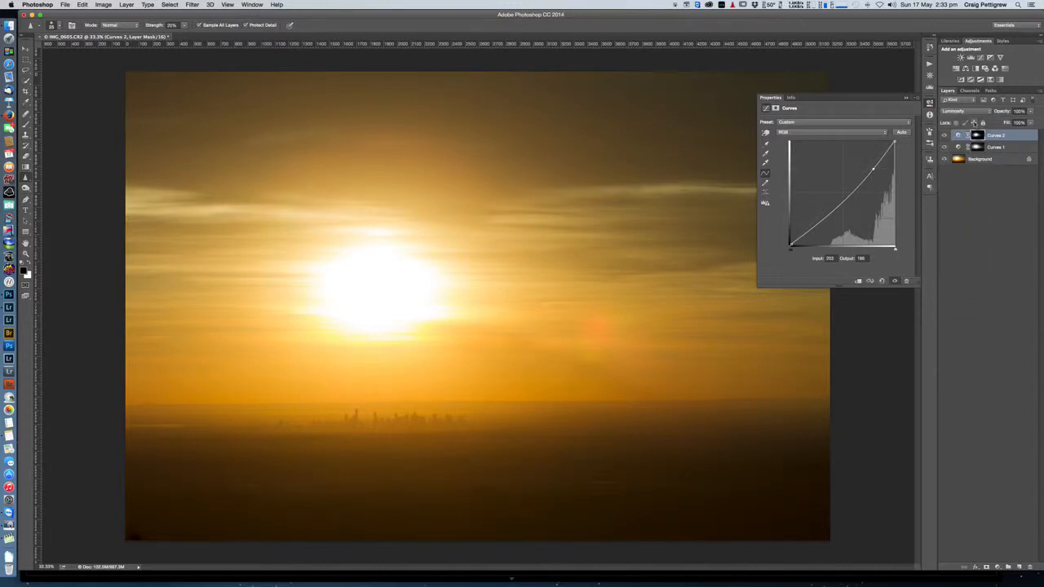
# Step: Load the Alpha 4 channel as a selection, restore the RGB composite, and add a third Curves adjustment layer masked by it
pyautogui.click(970, 91)
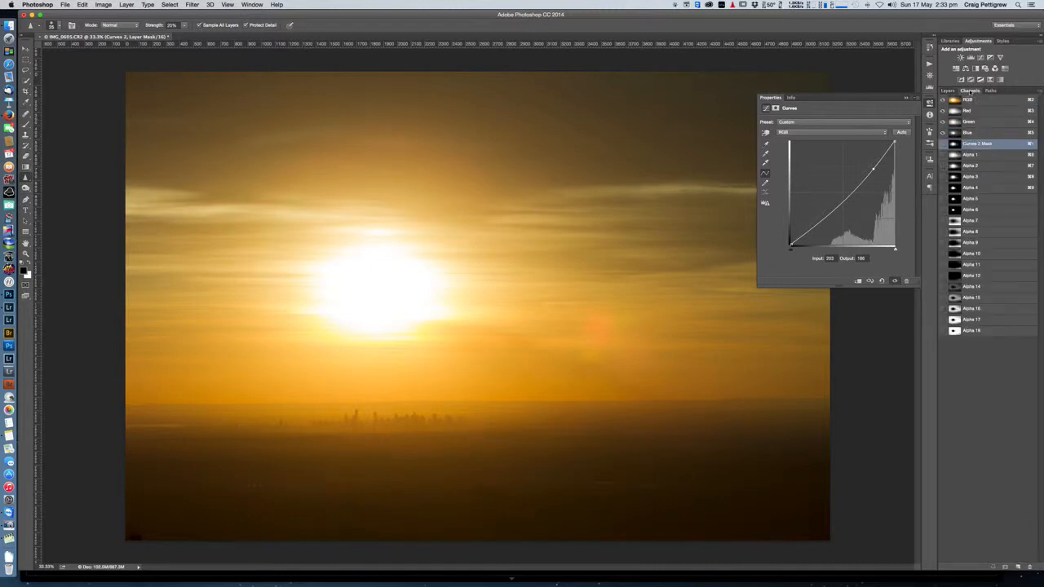
pyautogui.click(972, 189)
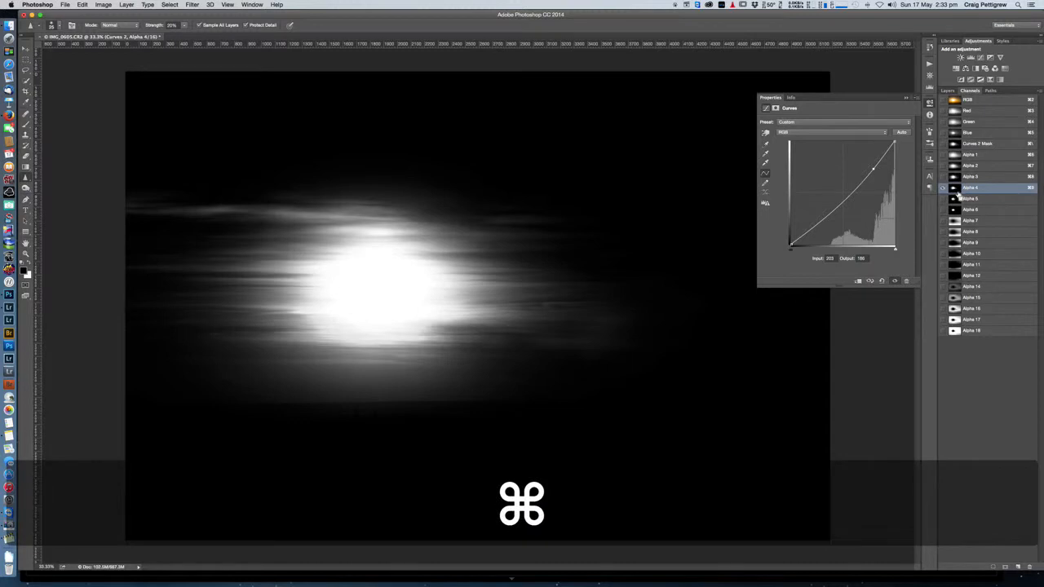
pyautogui.keyDown('super'); pyautogui.click(953, 190); pyautogui.keyUp('super')
pyautogui.keyDown('super'); pyautogui.click(954, 190); pyautogui.keyUp('super')
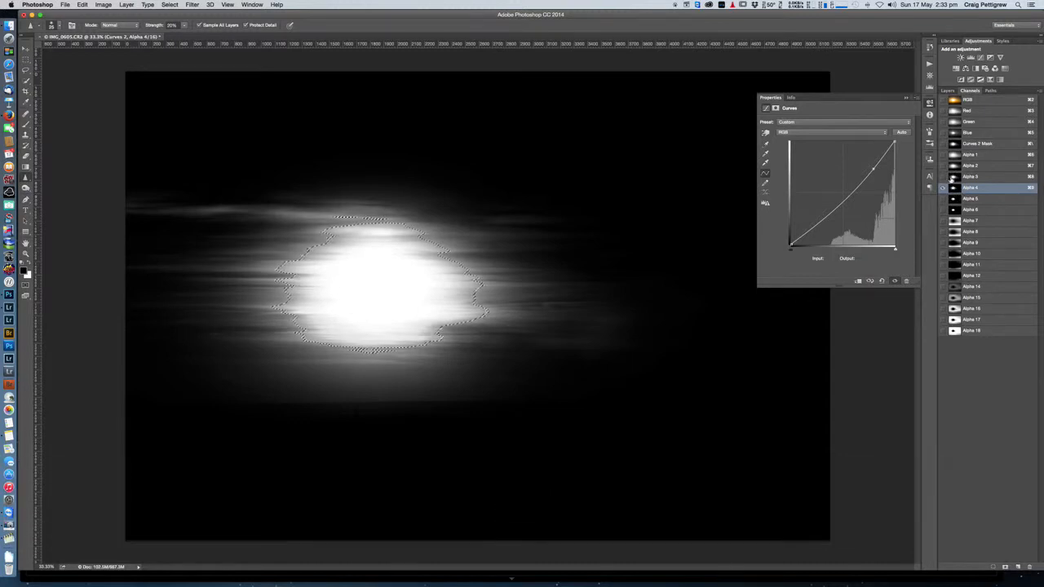
pyautogui.click(965, 100)
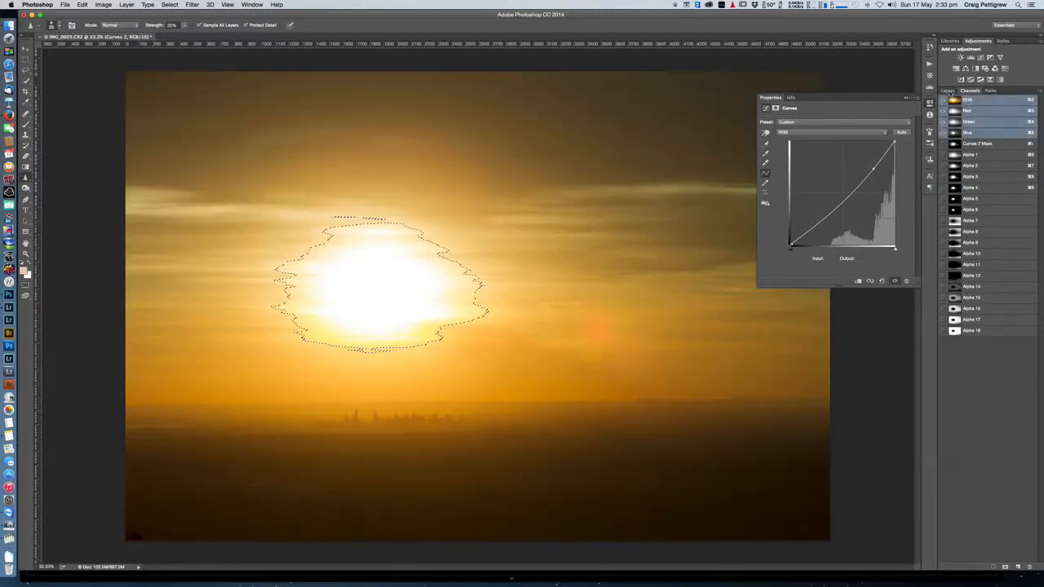
pyautogui.click(948, 91)
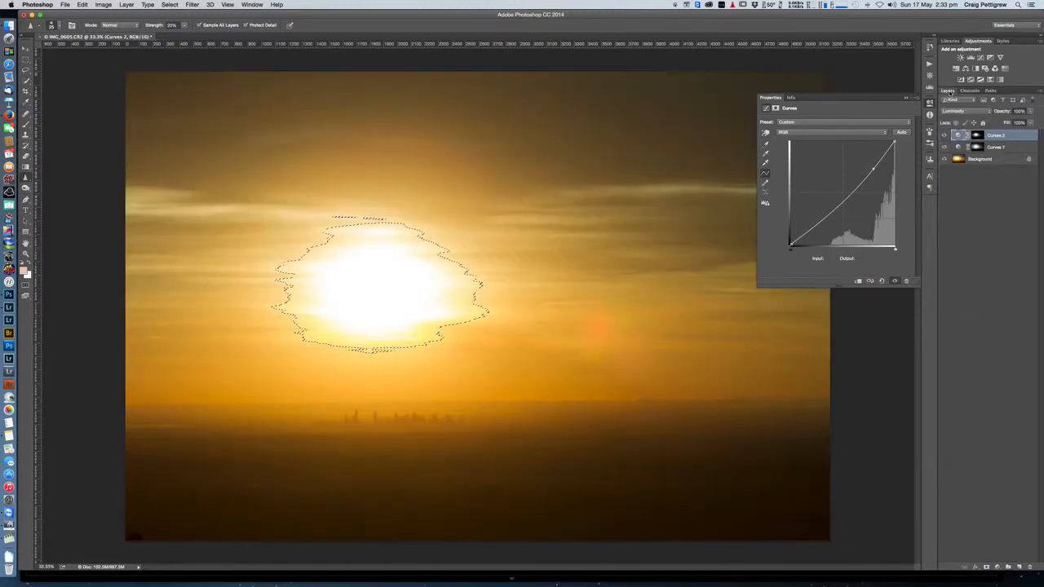
pyautogui.click(981, 57)
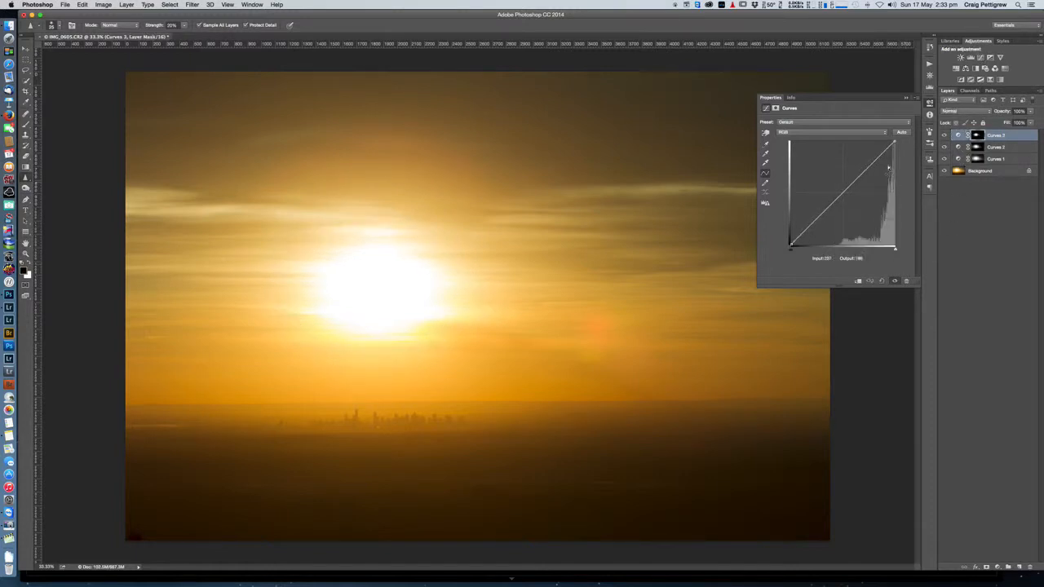
# Step: Pull the Curves 3 curve down at about input 227, output 210, and set the layer's blend mode to Luminosity
pyautogui.moveTo(880, 154); pyautogui.dragTo(883, 160)
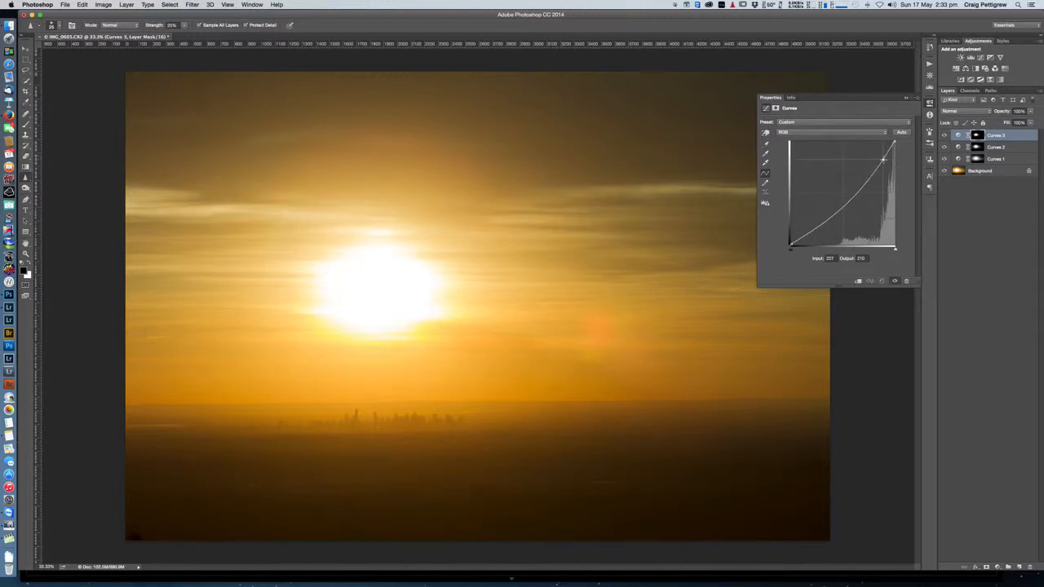
pyautogui.click(958, 111)
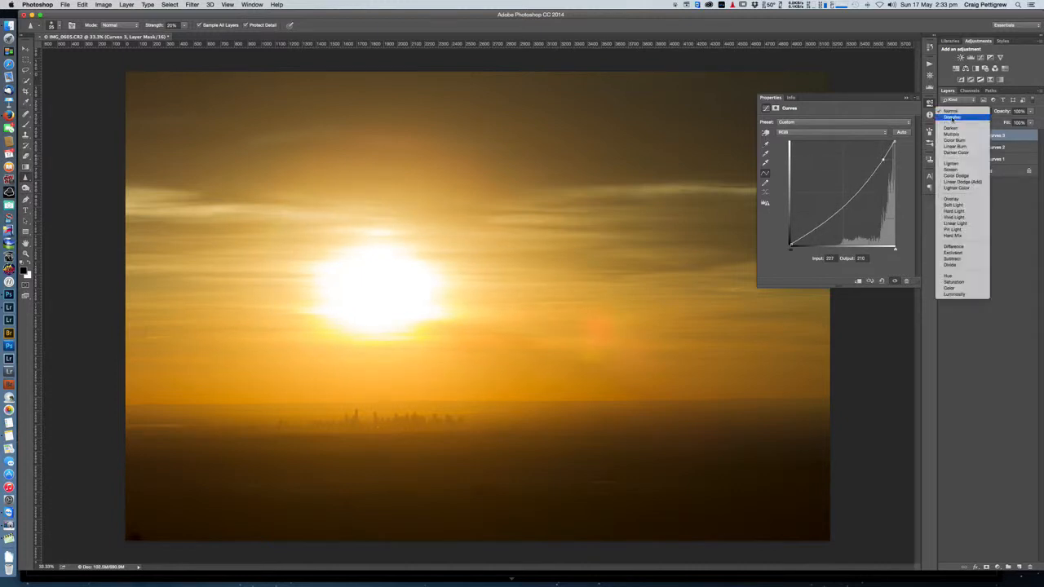
pyautogui.click(948, 295)
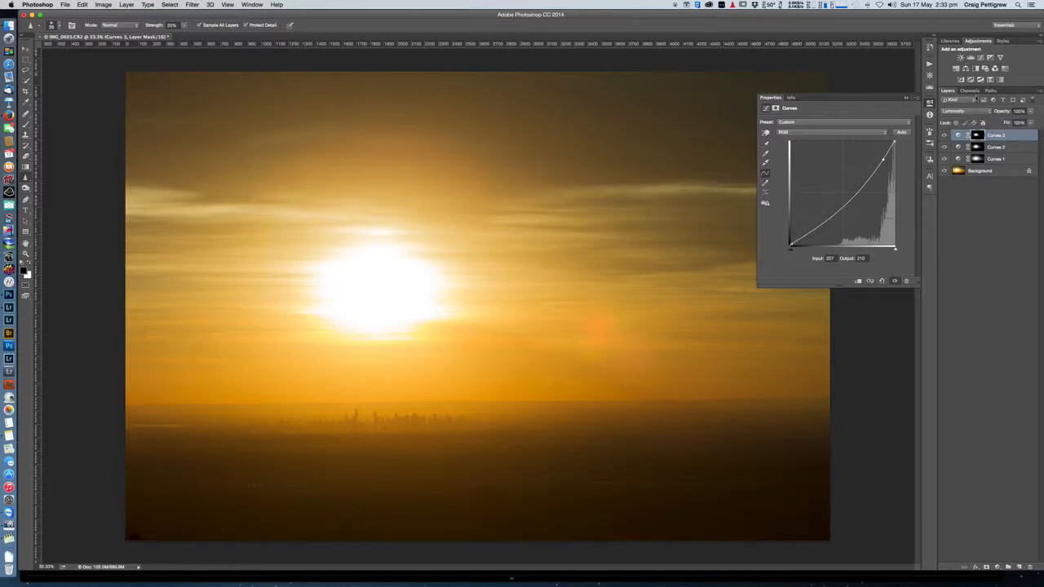
# Step: Load the Alpha 6 channel as a selection, restore the RGB composite, and add a fourth Curves adjustment layer masked by it
pyautogui.click(970, 91)
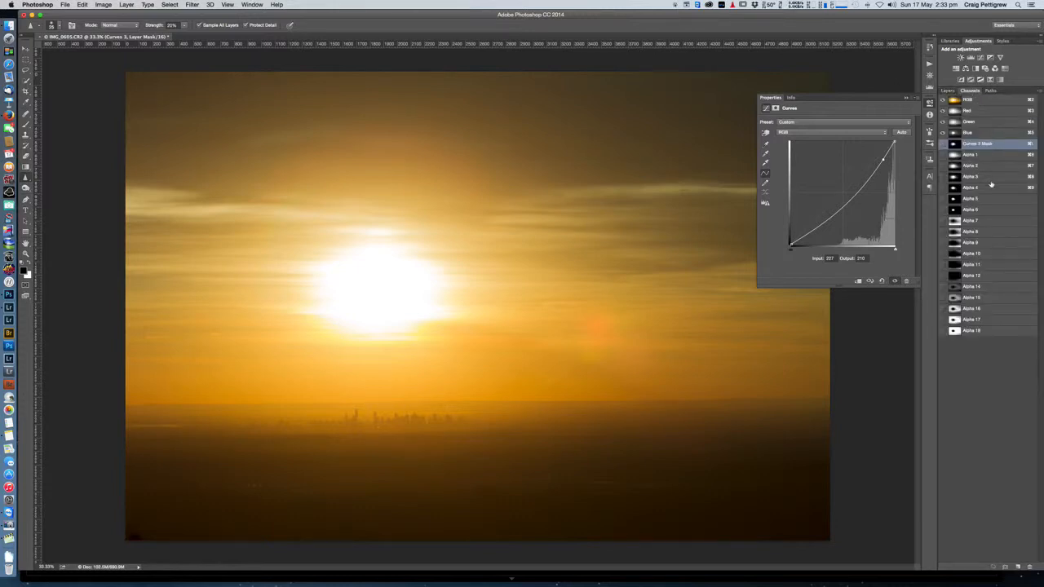
pyautogui.keyDown('super'); pyautogui.click(955, 211); pyautogui.keyUp('super')
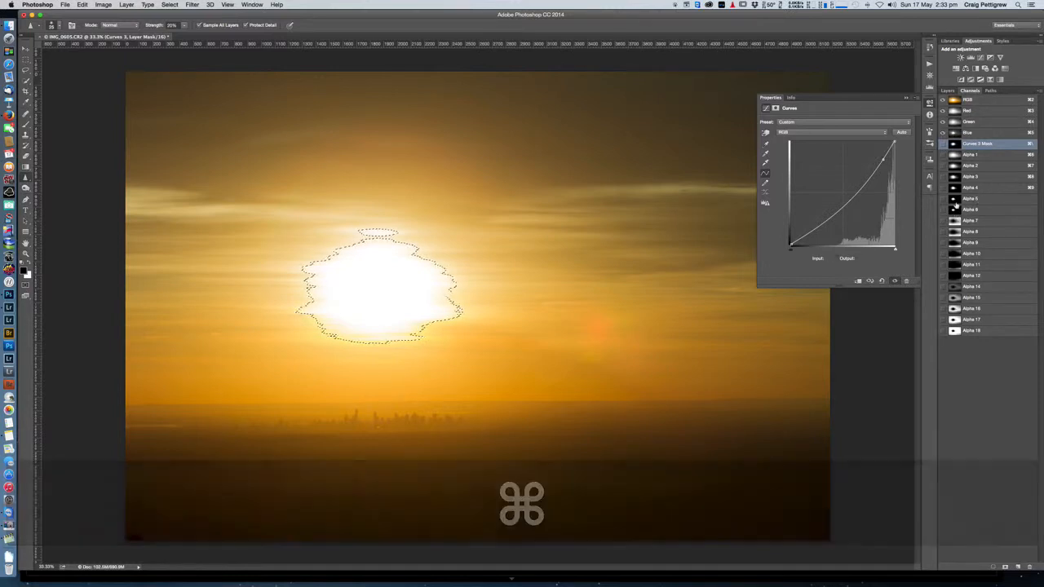
pyautogui.click(955, 98)
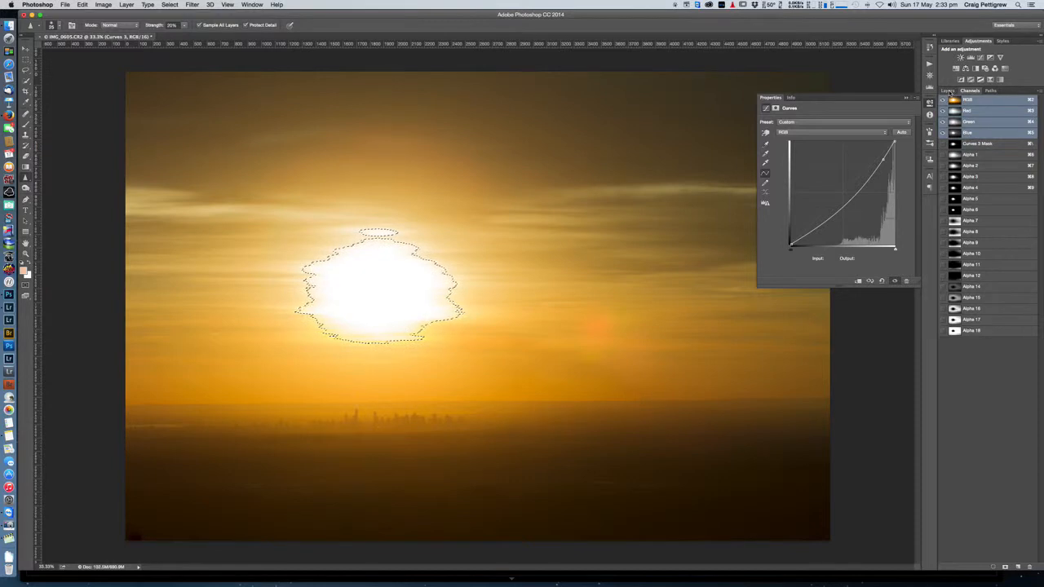
pyautogui.click(948, 90)
pyautogui.click(981, 57)
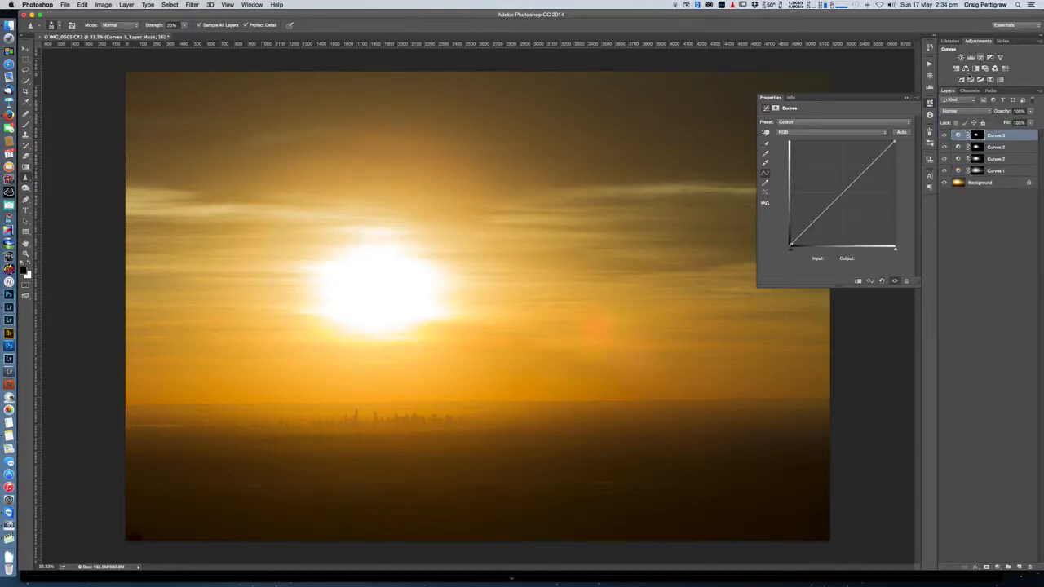
# Step: Darken the Curves 4 curve at about input 242, output 234, and set the layer's blend mode to Luminosity
pyautogui.moveTo(889, 147); pyautogui.dragTo(890, 150)
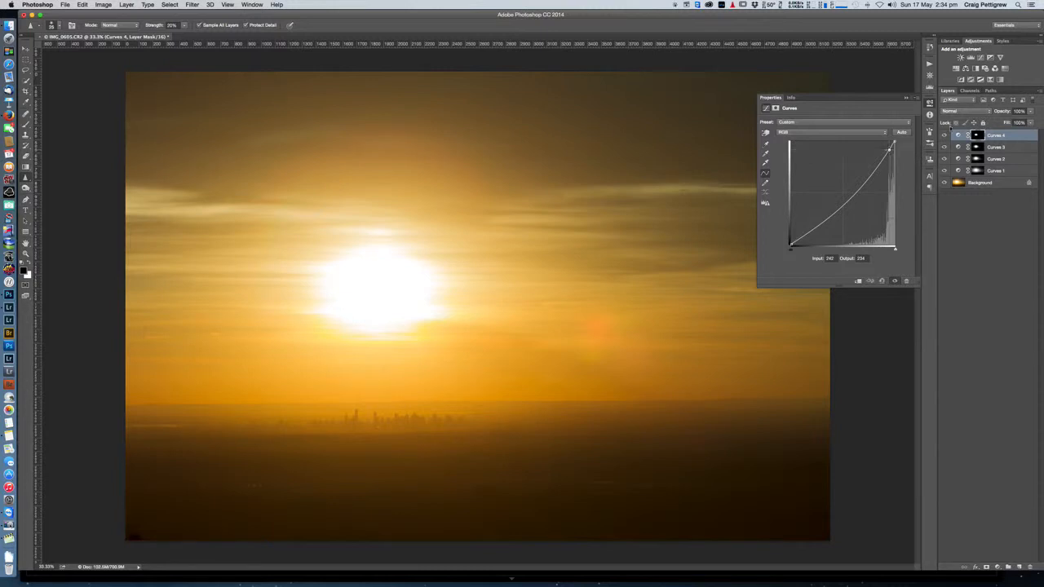
pyautogui.click(960, 112)
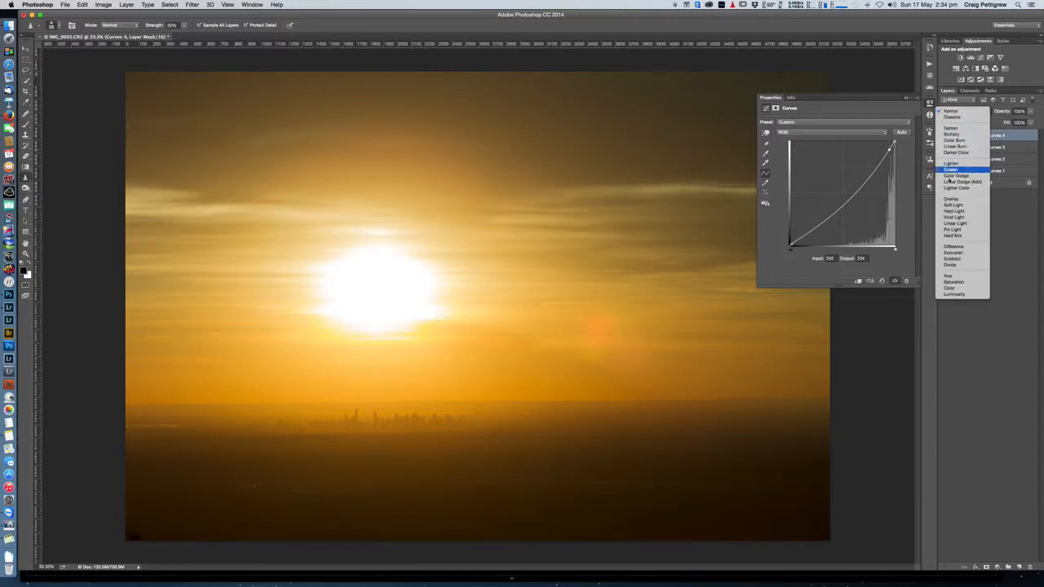
pyautogui.click(955, 296)
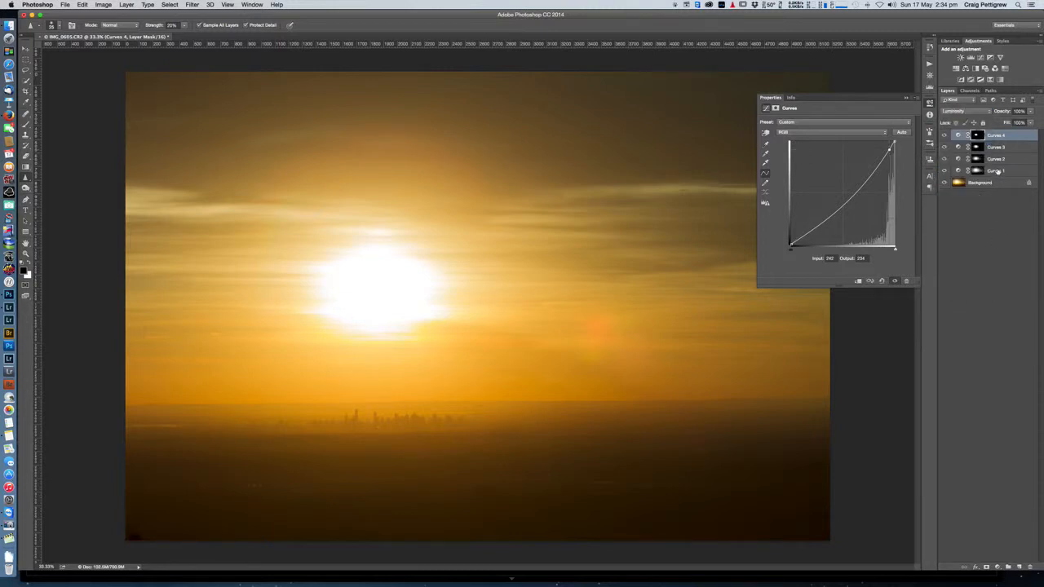
# Step: Group the four Curves adjustment layers into one layer group and collapse the adjustment properties
pyautogui.press('shift')
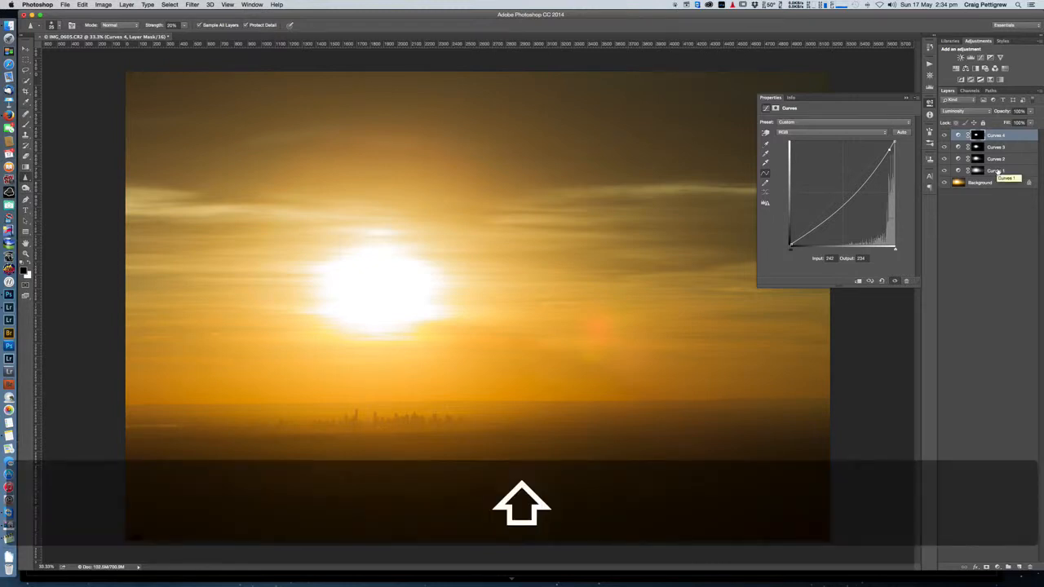
pyautogui.keyDown('shift'); pyautogui.click(997, 171); pyautogui.keyUp('shift')
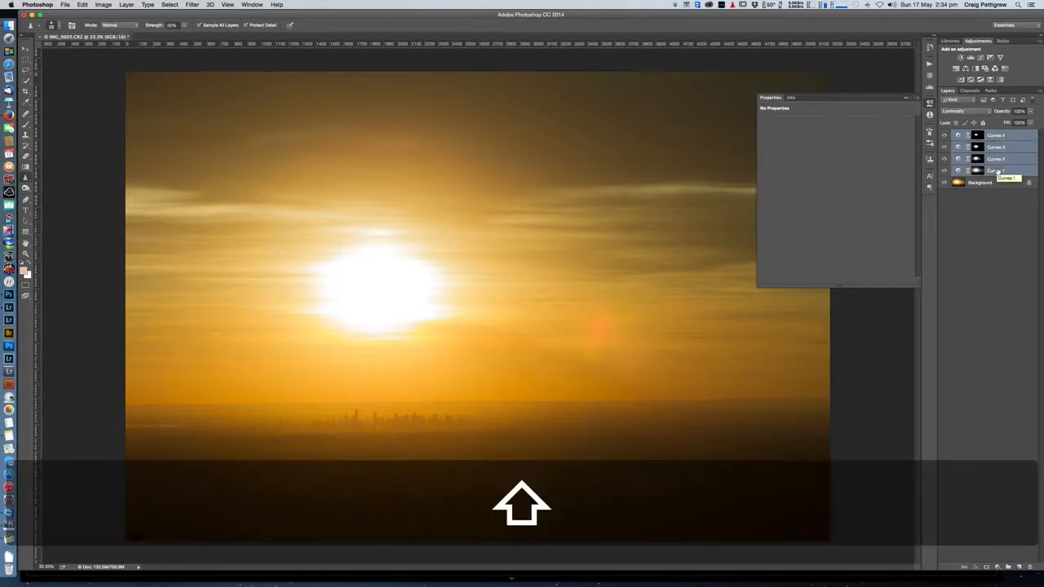
pyautogui.press('super+g')
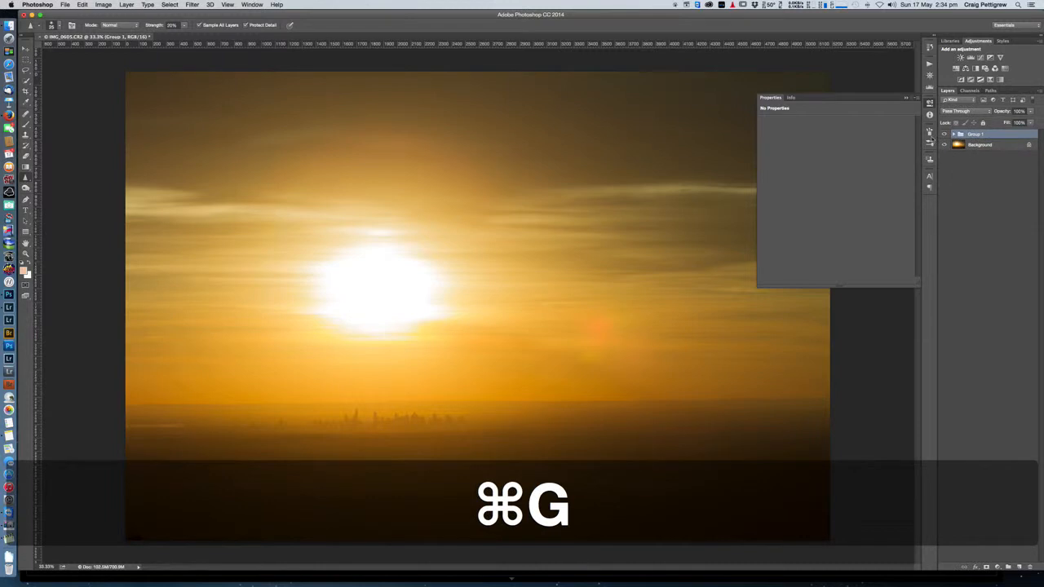
pyautogui.click(930, 104)
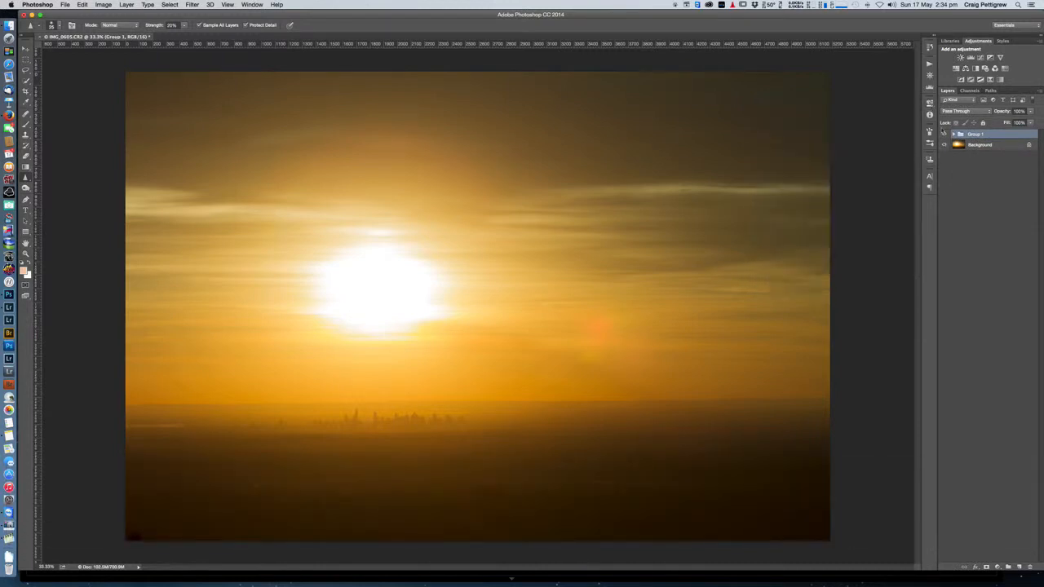
# Step: Compare the photo before and after the highlight darkening by toggling the Curves group's visibility, leaving the group shown
pyautogui.click(945, 135)
pyautogui.click(945, 134)
pyautogui.click(945, 135)
pyautogui.click(945, 135)
pyautogui.click(945, 135)
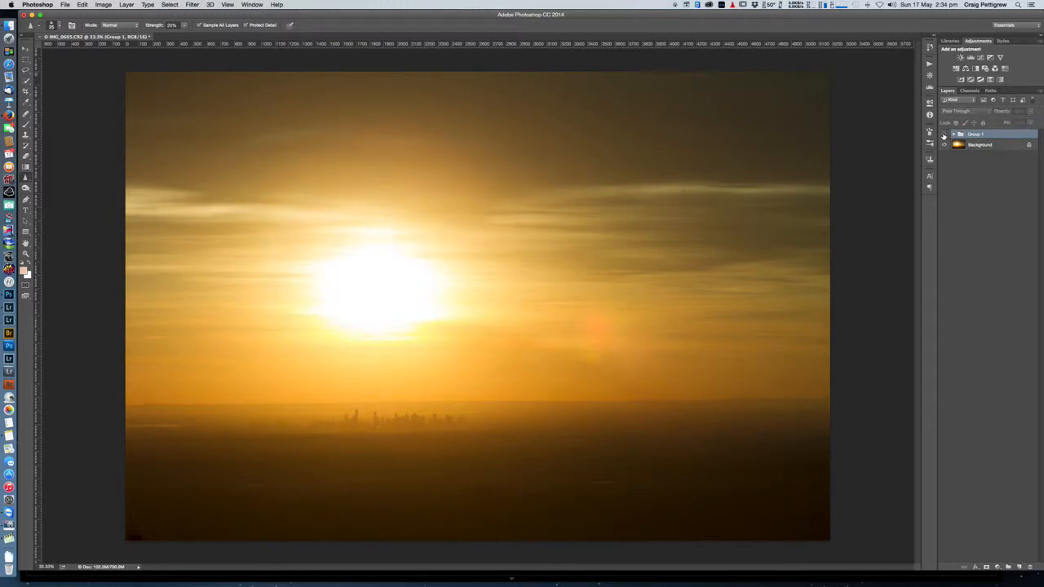
pyautogui.click(945, 135)
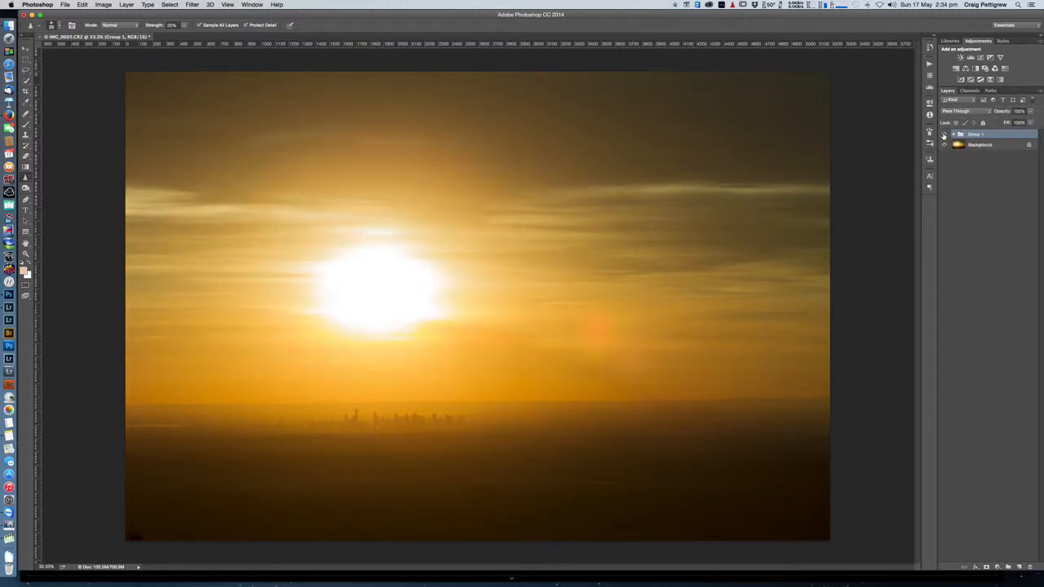
pyautogui.click(945, 134)
pyautogui.click(945, 134)
pyautogui.click(945, 134)
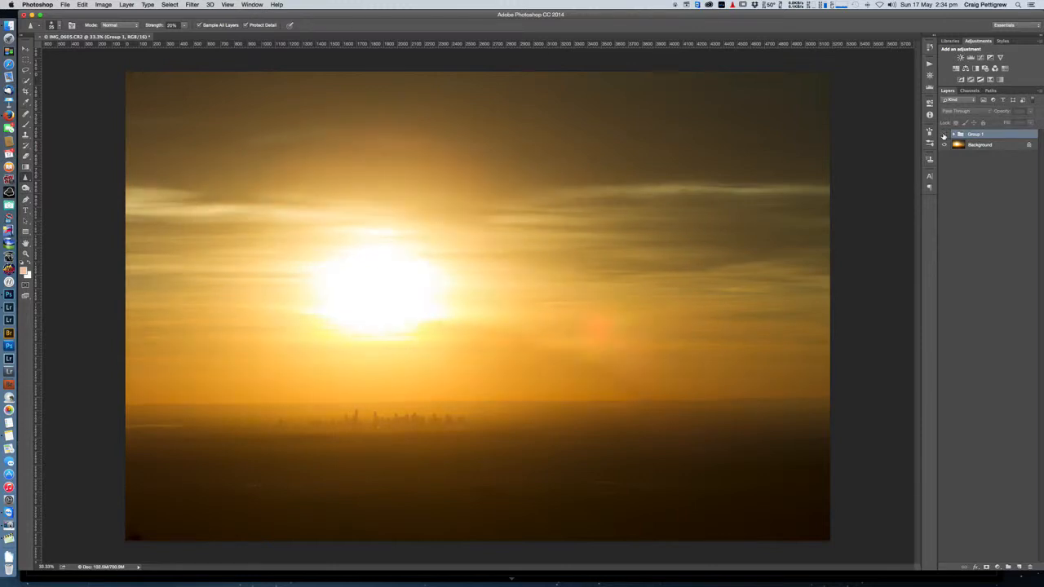
pyautogui.click(945, 135)
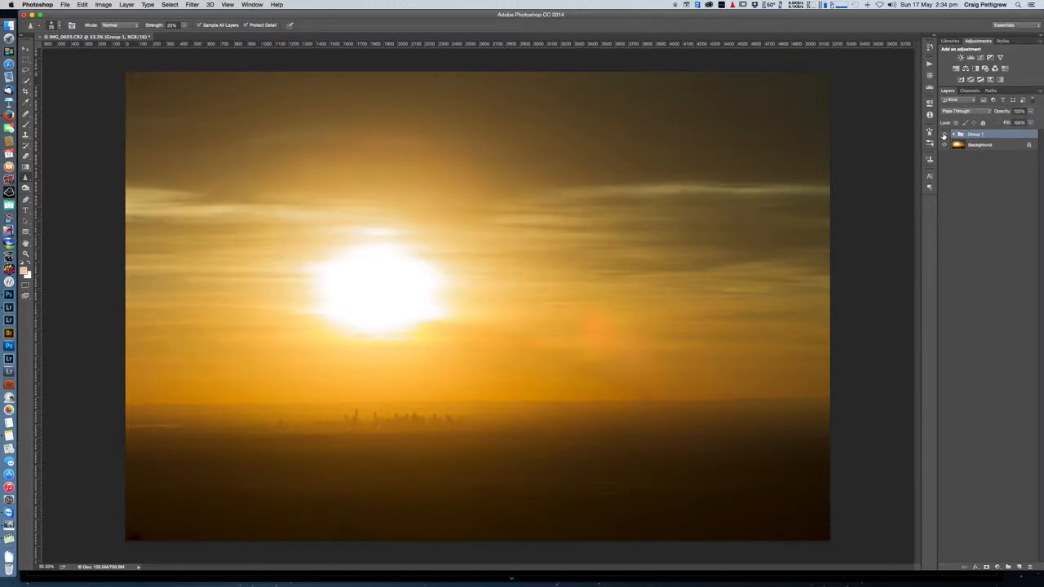
pyautogui.click(944, 135)
pyautogui.click(944, 134)
pyautogui.click(944, 134)
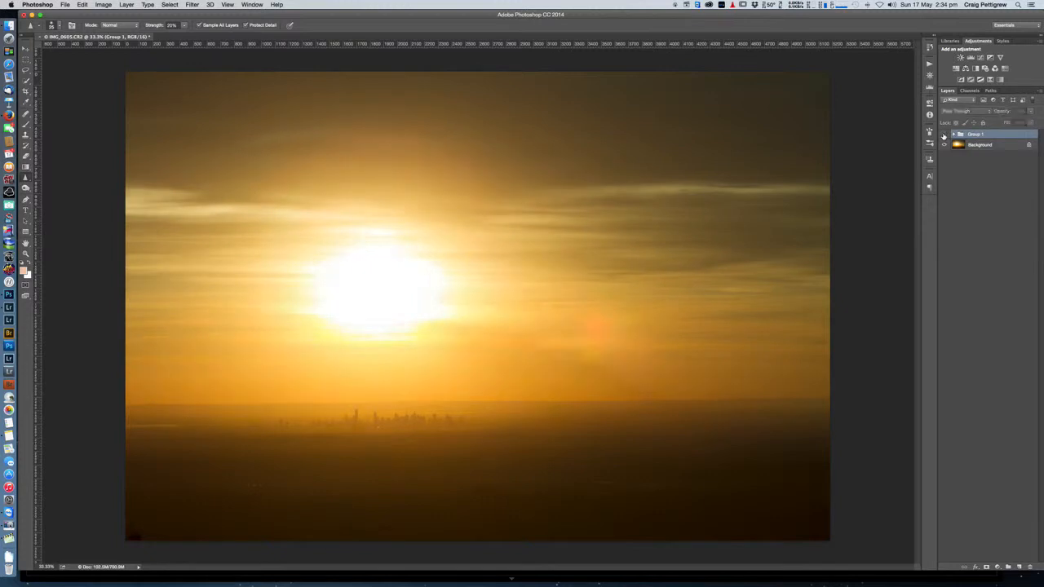
pyautogui.click(944, 135)
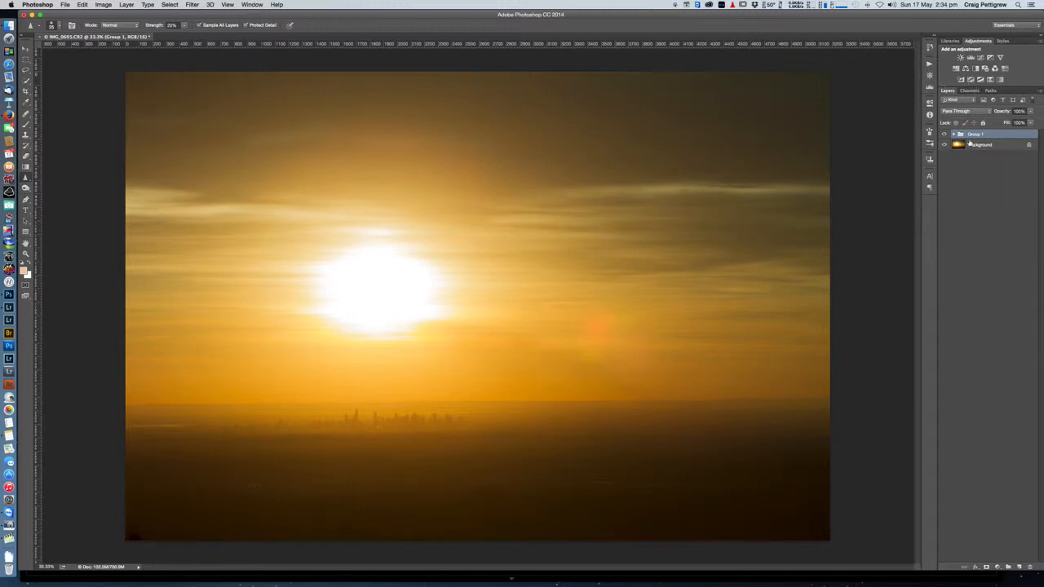
# Step: Switch to Lightroom, open the photo IMG_9197.dng for editing in Photoshop, and fit it to the screen
pyautogui.press('super+Tab')
pyautogui.press('super+Tab')
pyautogui.press('super+Tab')
pyautogui.press('super+Tab')
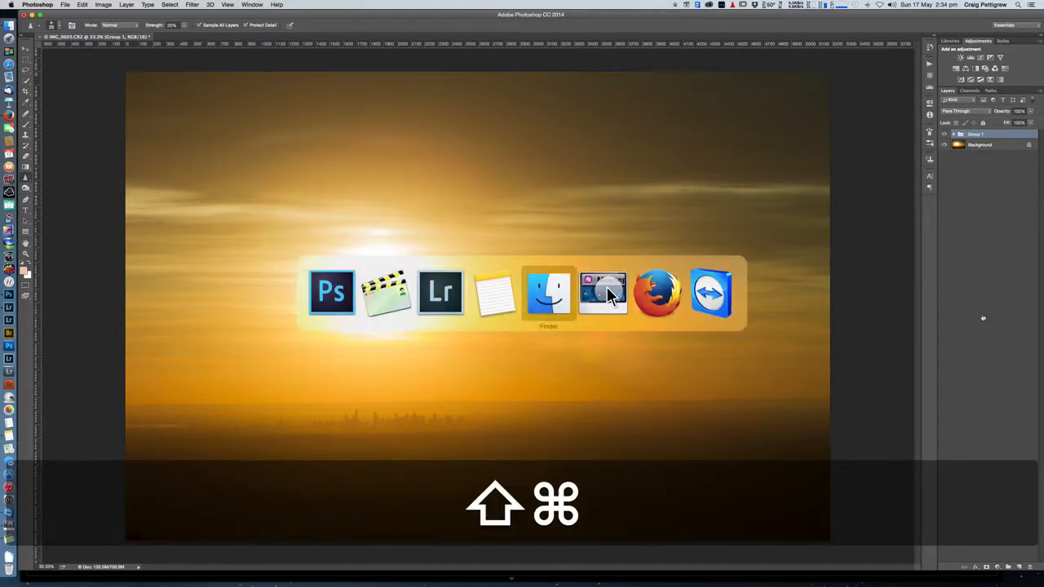
pyautogui.press('shift+super+Tab')
pyautogui.press('shift+super+Tab')
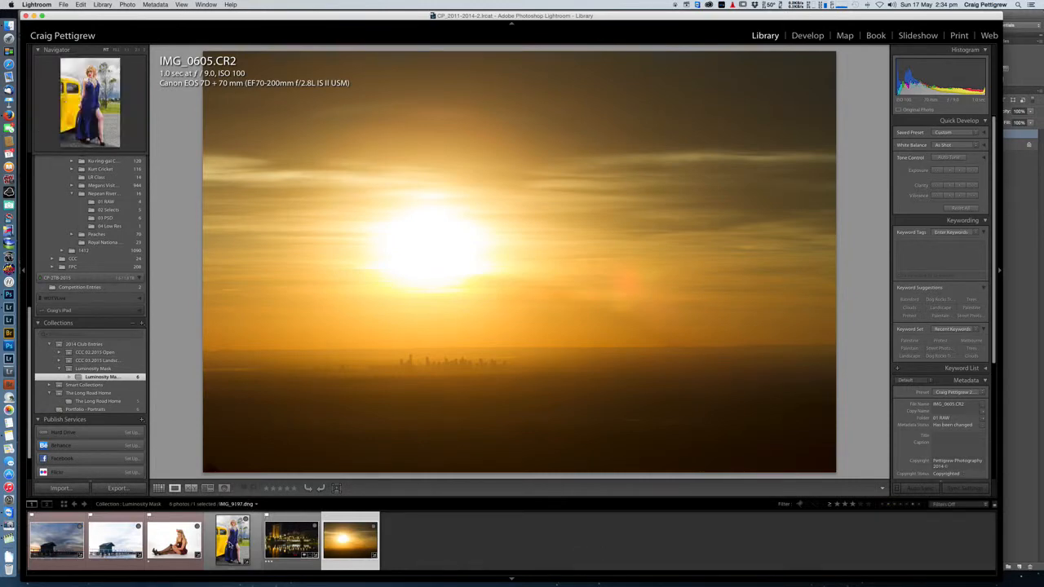
pyautogui.click(231, 543)
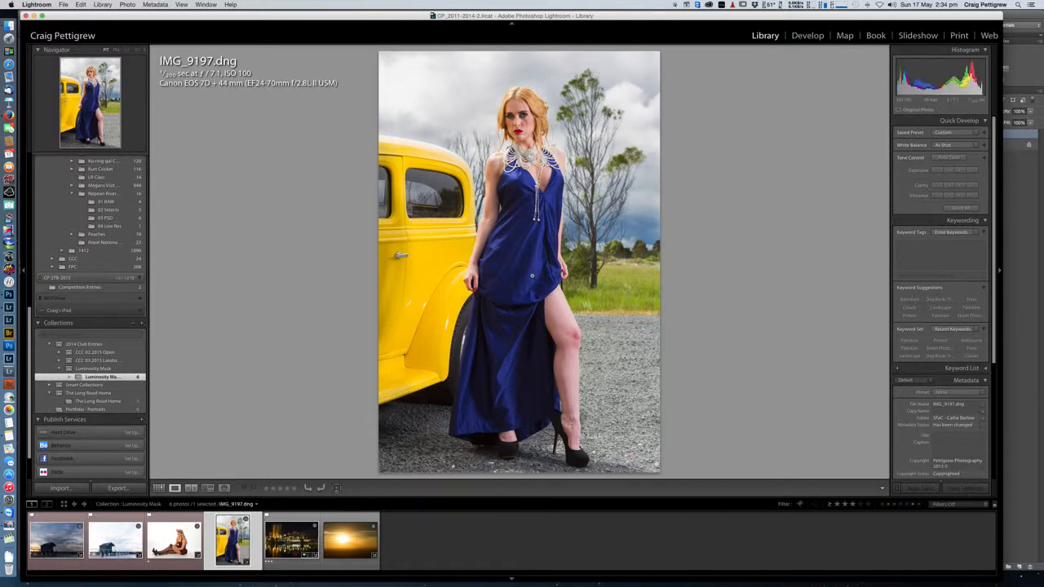
pyautogui.press('super+e')
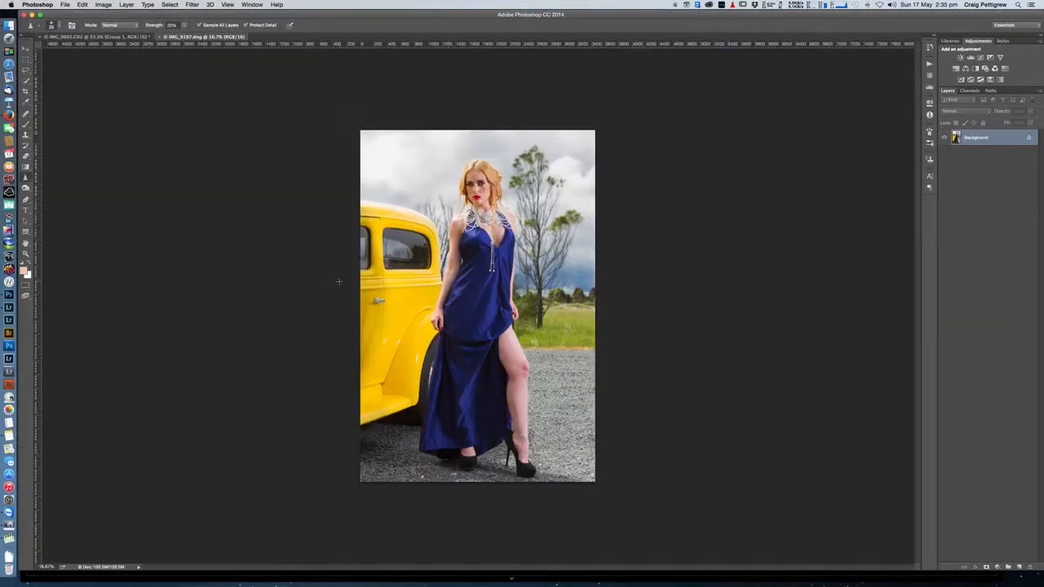
pyautogui.press('super+0')
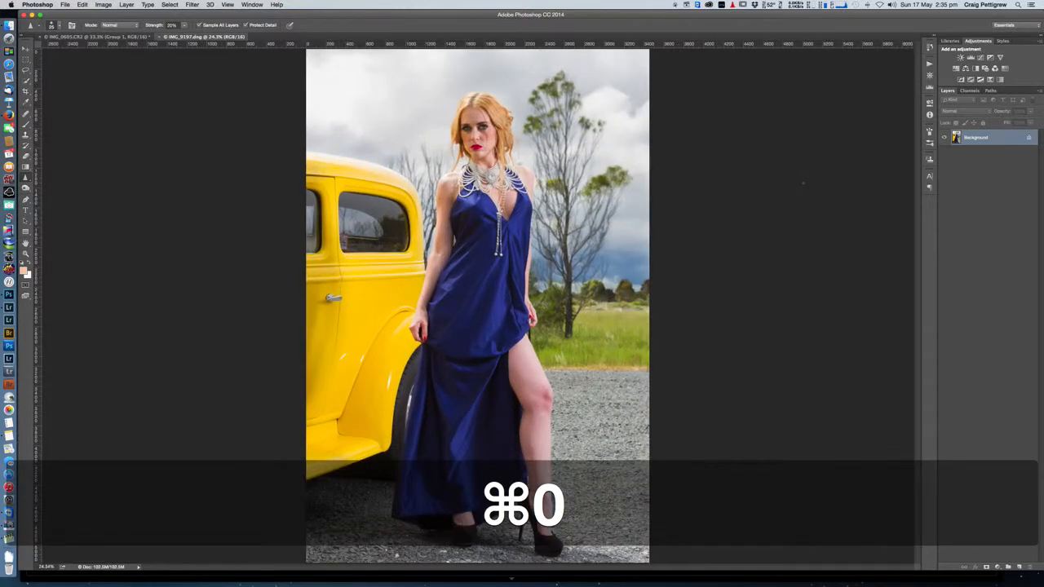
# Step: Examine the Red, Green and Blue channels of the portrait one by one to compare their tones
pyautogui.click(969, 90)
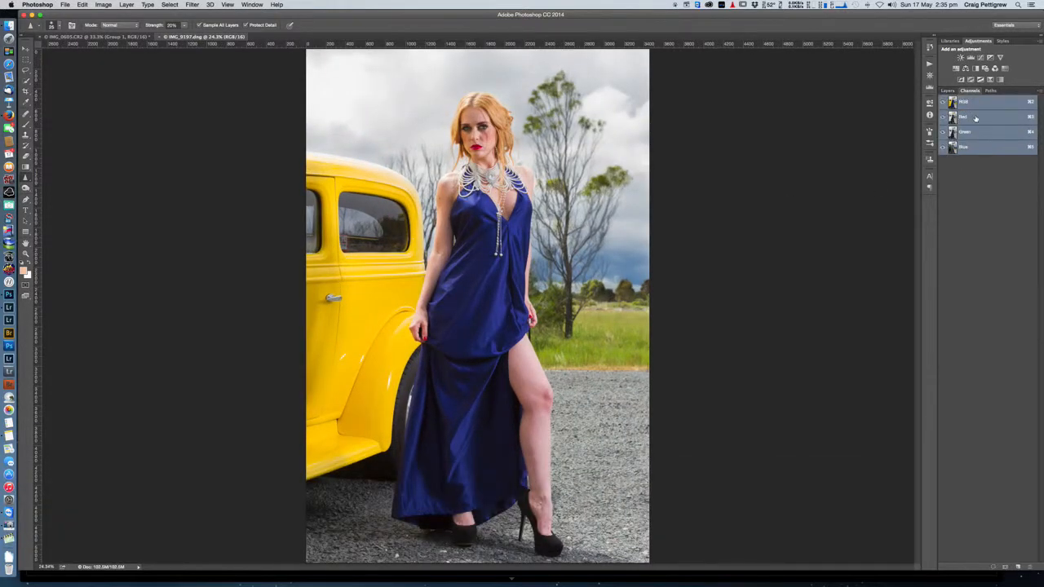
pyautogui.click(974, 119)
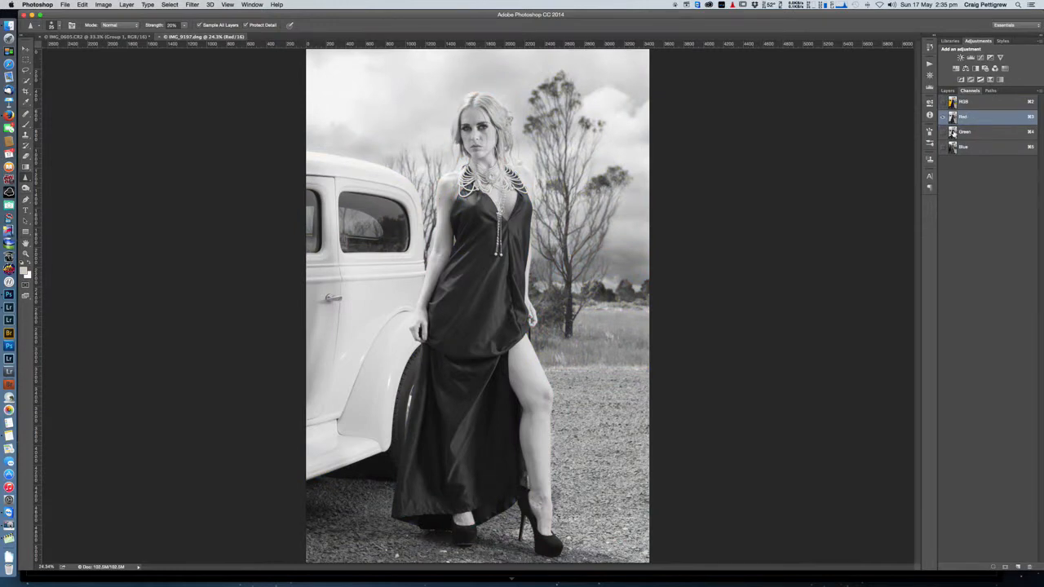
pyautogui.click(954, 133)
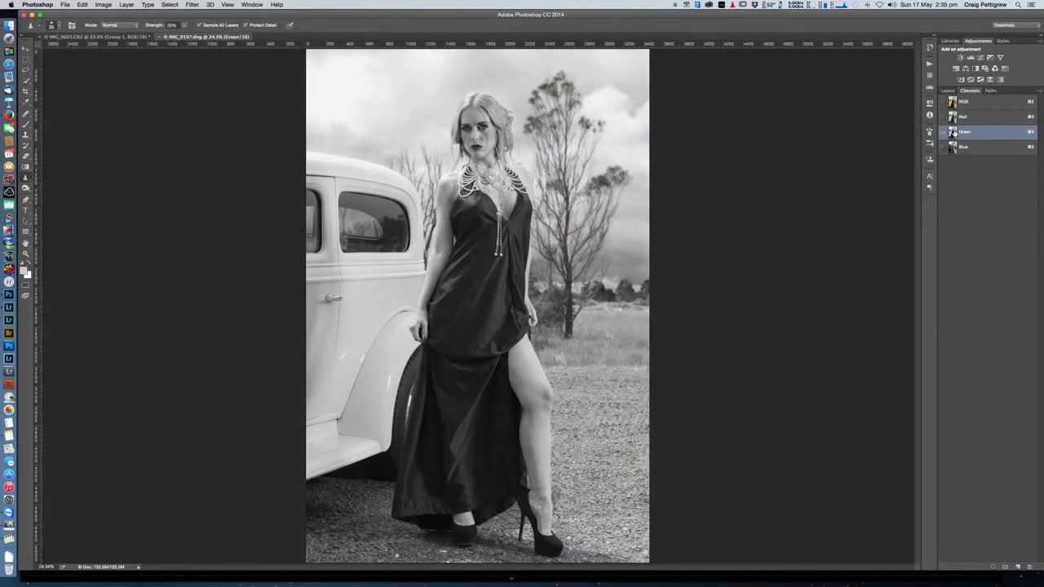
pyautogui.click(954, 148)
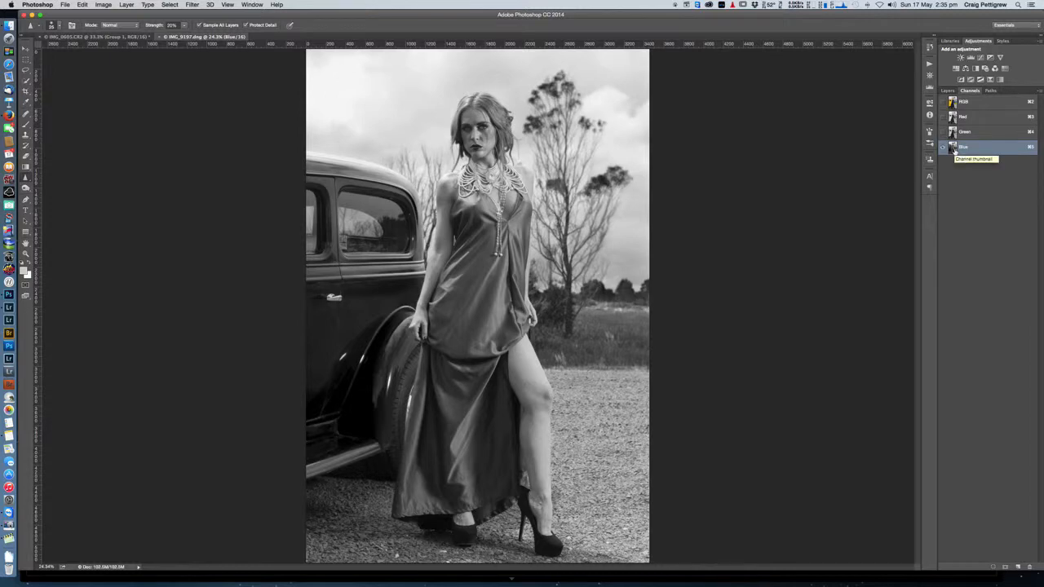
# Step: Load the portrait's Red channel as a selection and invert the selection
pyautogui.click(953, 118)
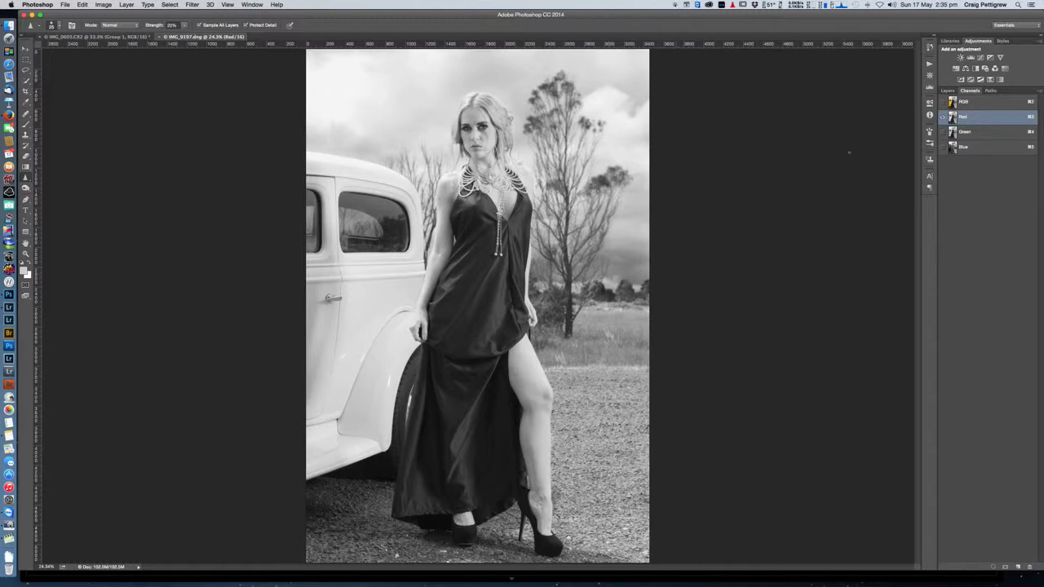
pyautogui.keyDown('super'); pyautogui.click(953, 119); pyautogui.keyUp('super')
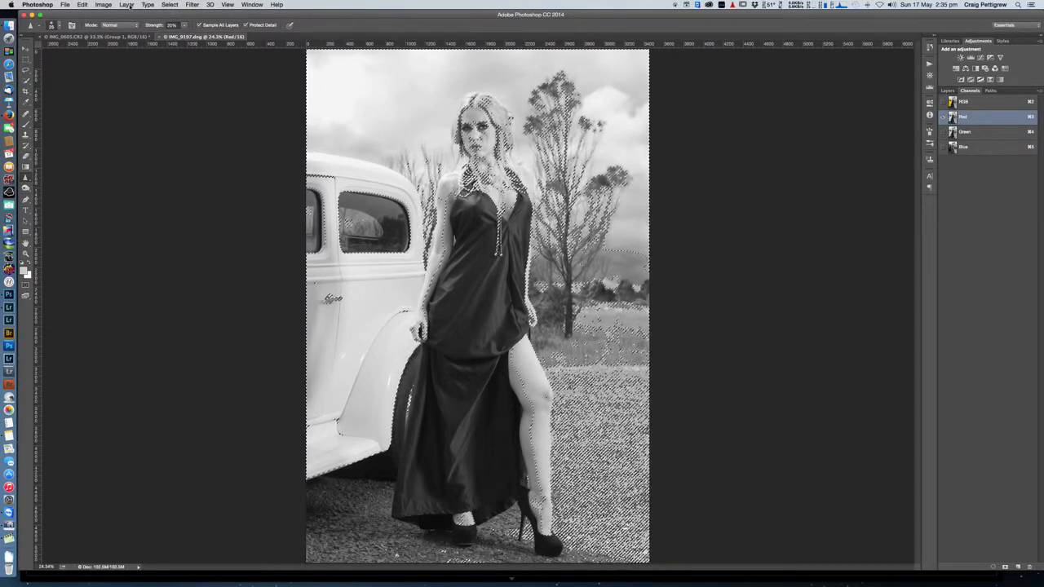
pyautogui.click(172, 4)
pyautogui.click(106, 110)
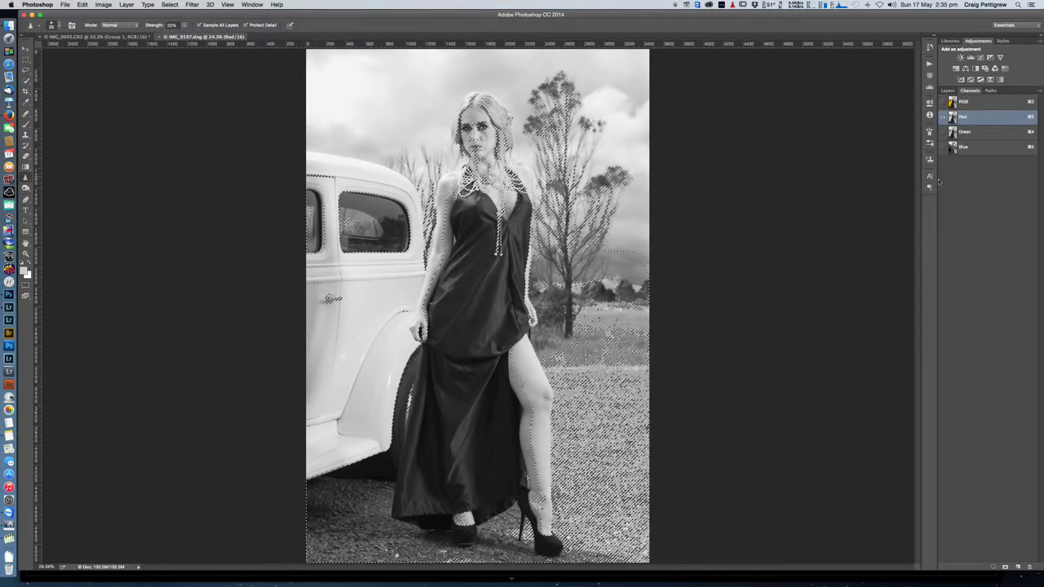
# Step: Save the inverted selection as a new alpha channel, display that channel, and deselect
pyautogui.click(1005, 567)
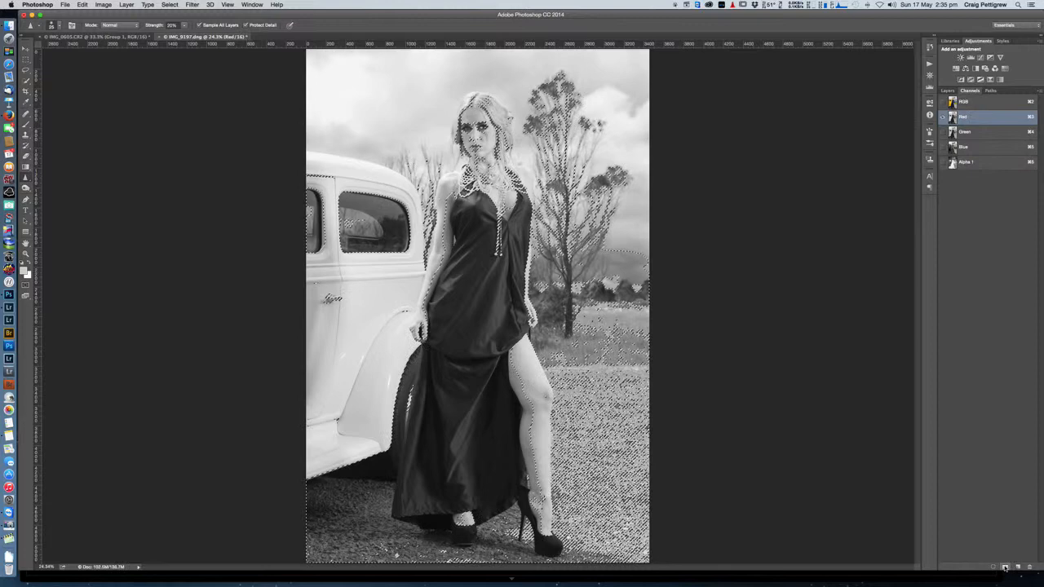
pyautogui.click(966, 163)
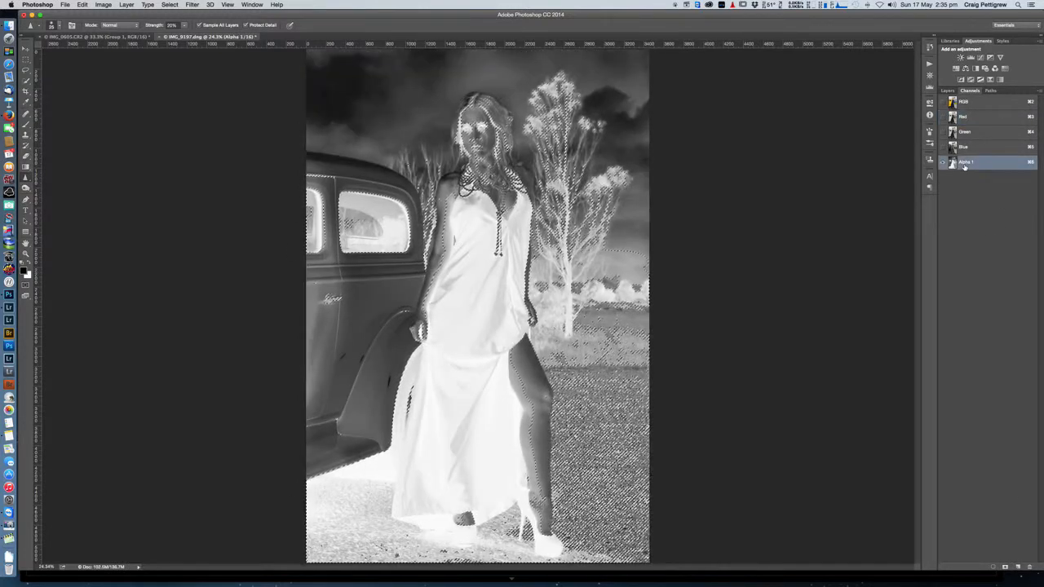
pyautogui.press('super+d')
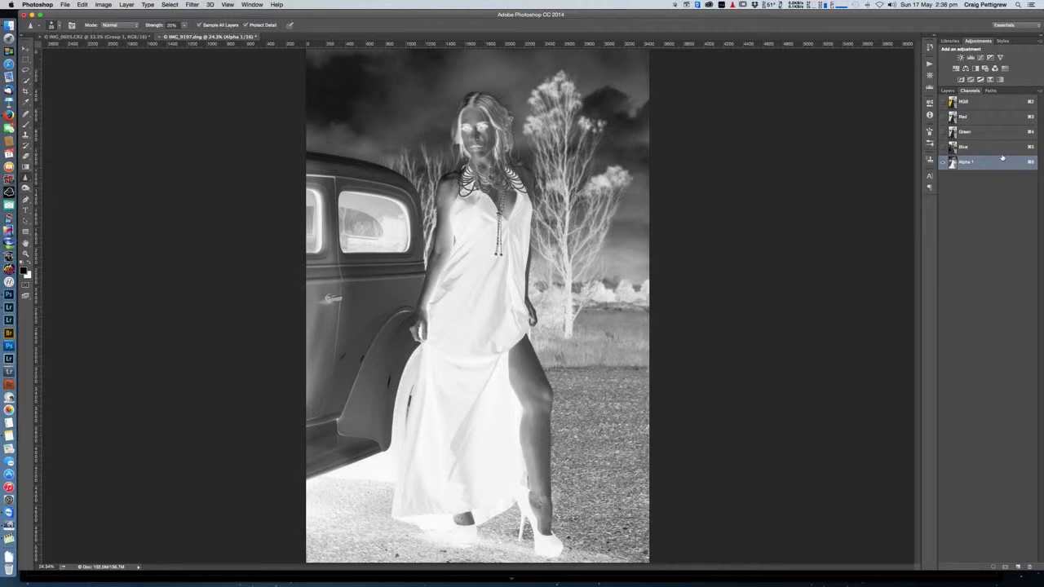
# Step: Paint the upper part of the alpha channel black with a 600 px brush at 100% flow, down to the model's face
pyautogui.press('b')
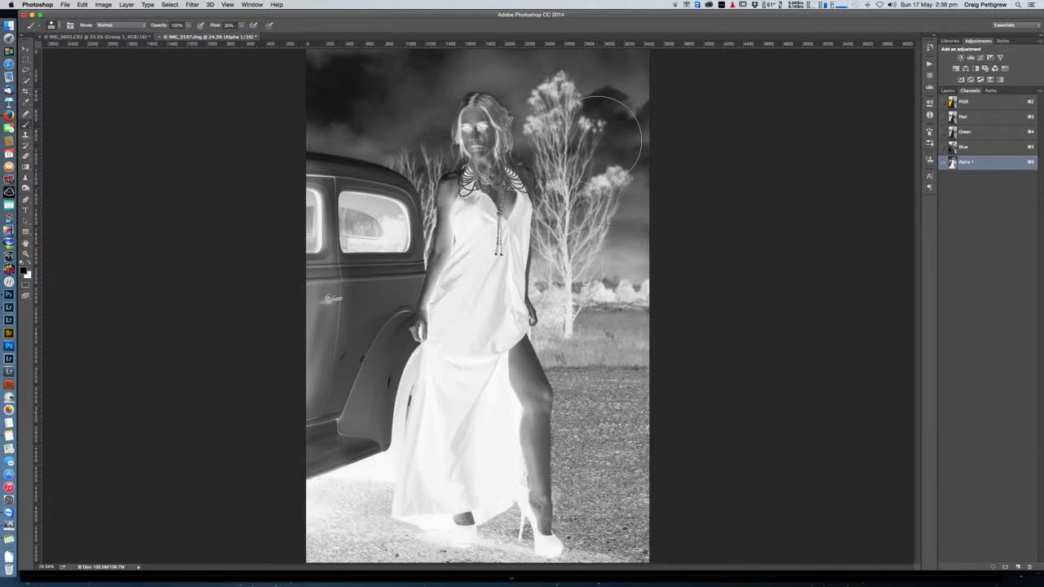
pyautogui.press('[')
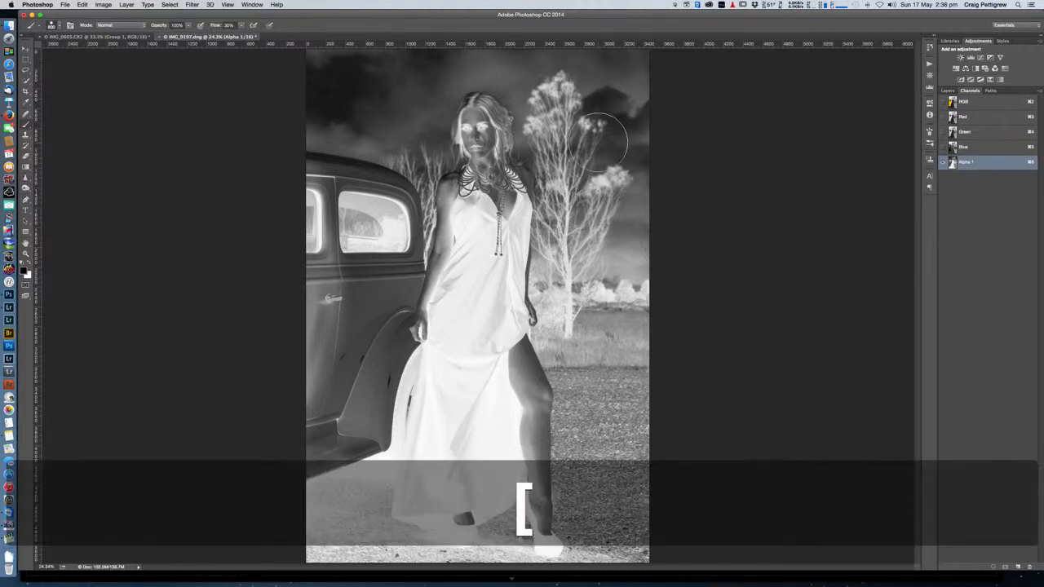
pyautogui.press('shift+KP_1')
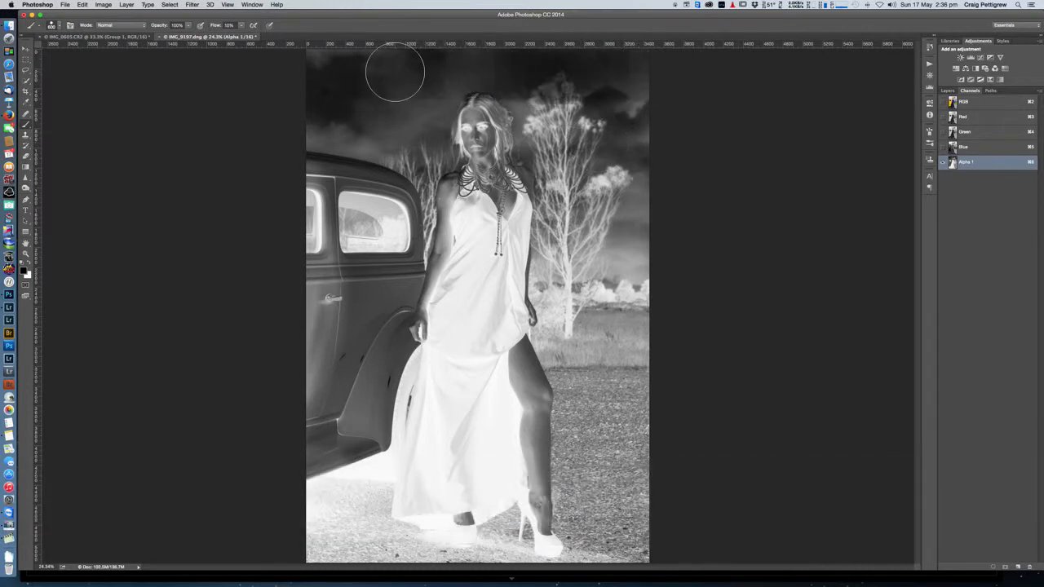
pyautogui.press('shift+KP_0')
pyautogui.moveTo(326, 67)
pyautogui.mouseDown()
pyautogui.moveTo(653, 63)
pyautogui.moveTo(338, 83)
pyautogui.moveTo(655, 100)
pyautogui.moveTo(320, 112)
pyautogui.mouseUp()
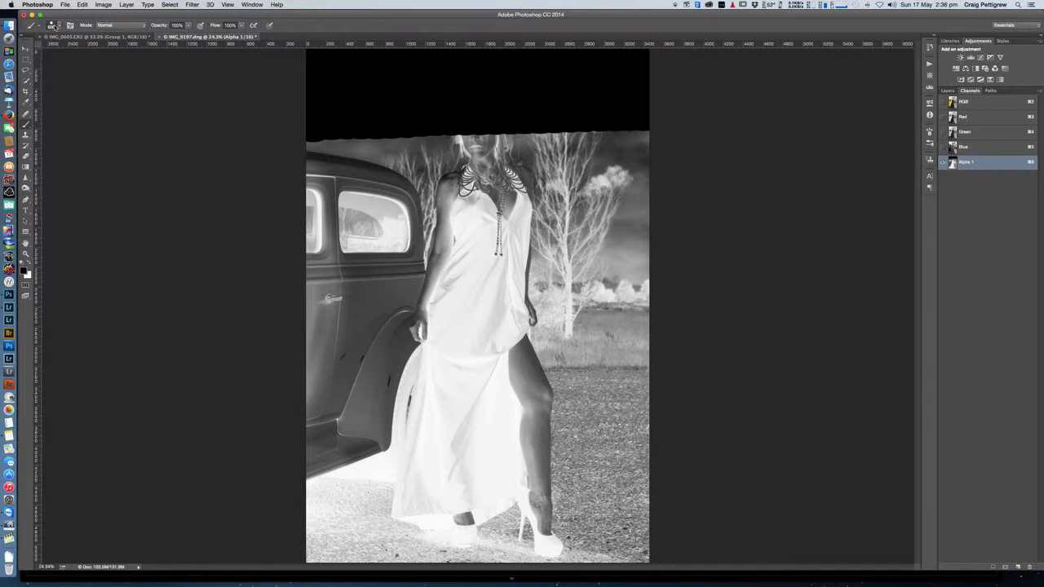
# Step: Soften the brush, enlarge it to 1100 px, and paint everything around the dress black in the alpha channel
pyautogui.click(55, 27)
pyautogui.moveTo(115, 72); pyautogui.dragTo(65, 74)
pyautogui.moveTo(286, 120)
pyautogui.mouseDown()
pyautogui.moveTo(327, 152)
pyautogui.moveTo(317, 138)
pyautogui.moveTo(316, 258)
pyautogui.moveTo(348, 95)
pyautogui.moveTo(353, 246)
pyautogui.moveTo(405, 157)
pyautogui.moveTo(385, 215)
pyautogui.moveTo(416, 155)
pyautogui.moveTo(377, 120)
pyautogui.moveTo(388, 135)
pyautogui.moveTo(378, 143)
pyautogui.moveTo(666, 138)
pyautogui.moveTo(644, 126)
pyautogui.moveTo(609, 379)
pyautogui.moveTo(655, 173)
pyautogui.moveTo(636, 286)
pyautogui.moveTo(639, 345)
pyautogui.moveTo(620, 318)
pyautogui.moveTo(624, 298)
pyautogui.moveTo(638, 557)
pyautogui.moveTo(606, 224)
pyautogui.moveTo(583, 175)
pyautogui.moveTo(580, 301)
pyautogui.moveTo(605, 416)
pyautogui.moveTo(556, 349)
pyautogui.moveTo(569, 407)
pyautogui.moveTo(566, 526)
pyautogui.moveTo(603, 540)
pyautogui.moveTo(463, 574)
pyautogui.moveTo(381, 571)
pyautogui.moveTo(326, 529)
pyautogui.moveTo(316, 543)
pyautogui.moveTo(321, 449)
pyautogui.moveTo(368, 382)
pyautogui.moveTo(333, 352)
pyautogui.moveTo(324, 372)
pyautogui.moveTo(333, 211)
pyautogui.moveTo(319, 320)
pyautogui.moveTo(390, 198)
pyautogui.moveTo(391, 242)
pyautogui.moveTo(366, 297)
pyautogui.moveTo(342, 416)
pyautogui.moveTo(335, 466)
pyautogui.moveTo(345, 472)
pyautogui.moveTo(401, 133)
pyautogui.moveTo(319, 470)
pyautogui.mouseUp()
pyautogui.press(']')
pyautogui.press(']')
pyautogui.press(']')
pyautogui.press(']')
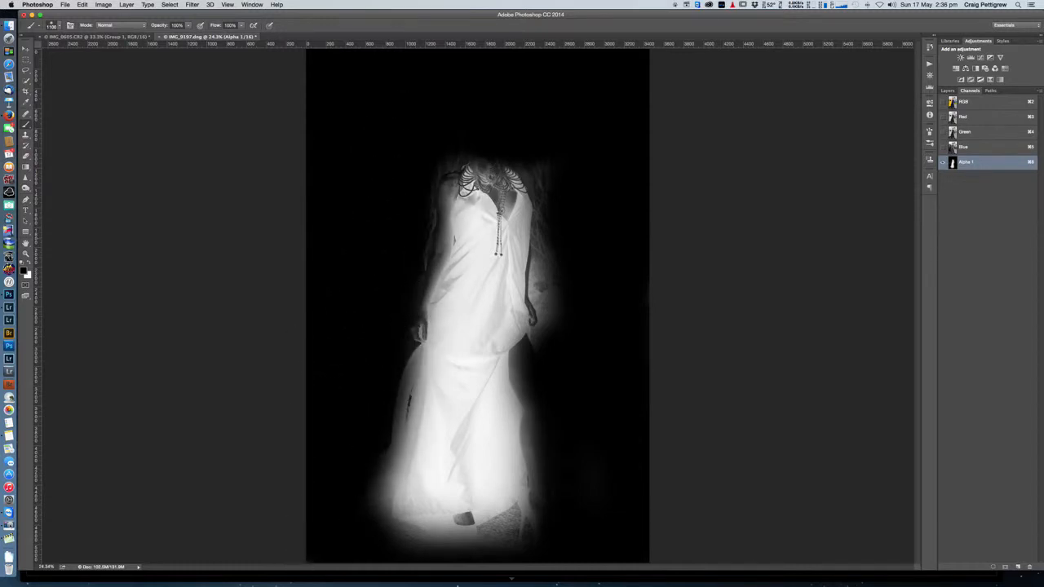
pyautogui.moveTo(576, 233)
pyautogui.mouseDown()
pyautogui.moveTo(566, 288)
pyautogui.moveTo(575, 326)
pyautogui.moveTo(629, 327)
pyautogui.mouseUp()
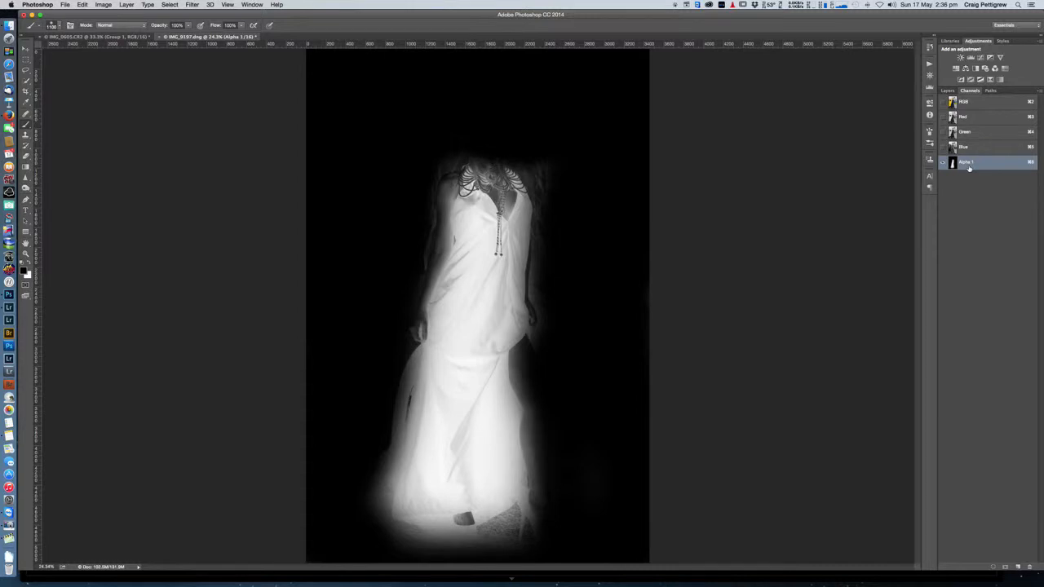
# Step: Load the Alpha 1 channel as a selection and add a Hue/Saturation layer to the portrait with Hue +32
pyautogui.keyDown('super'); pyautogui.click(953, 162); pyautogui.keyUp('super')
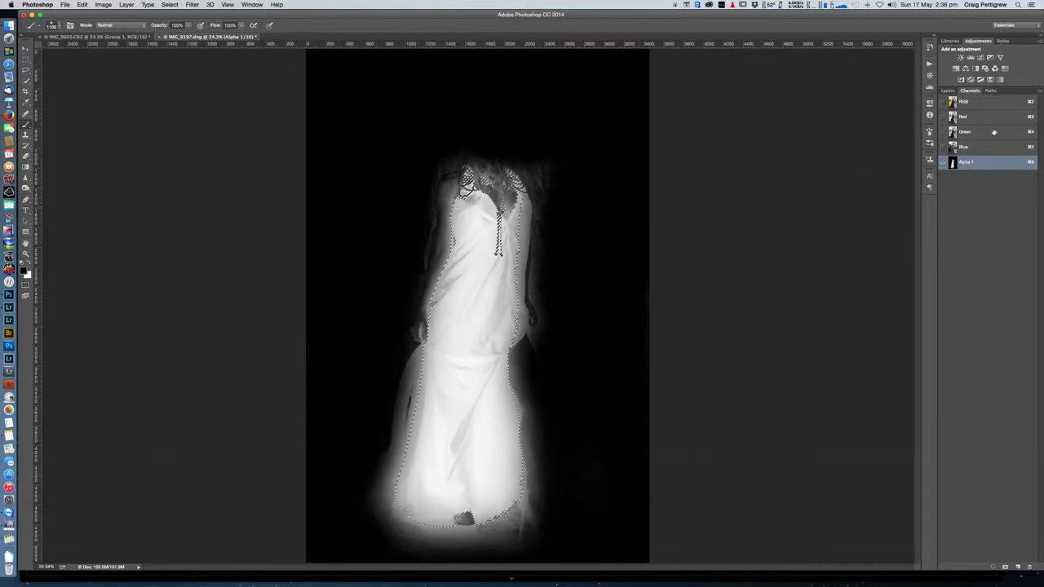
pyautogui.click(965, 102)
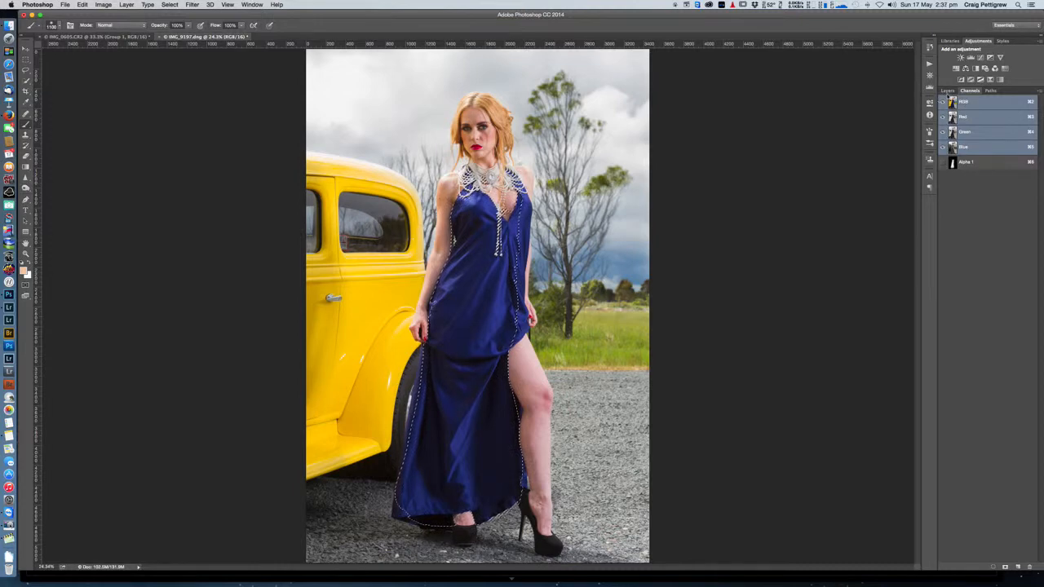
pyautogui.click(948, 90)
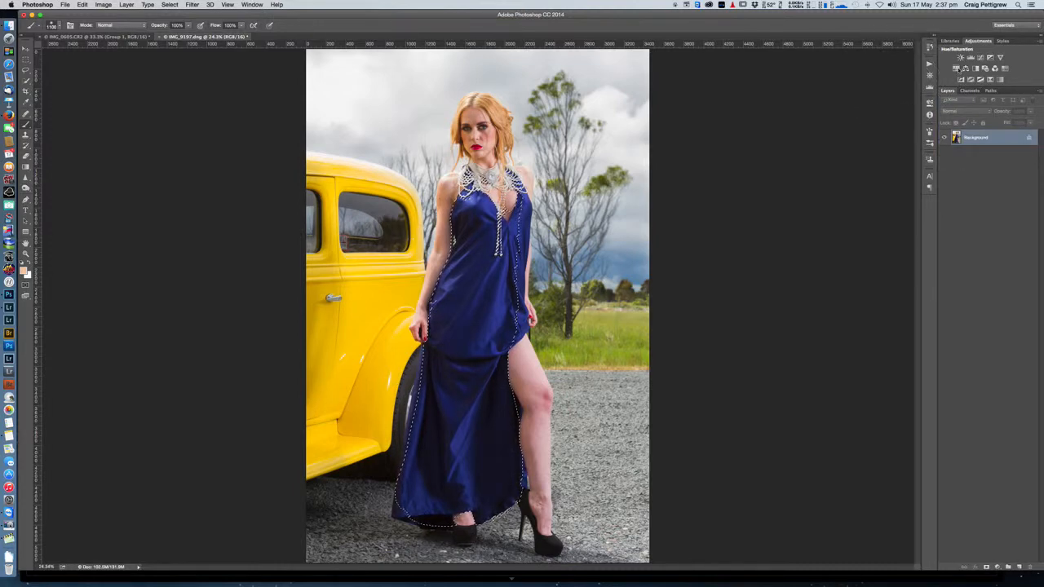
pyautogui.click(957, 68)
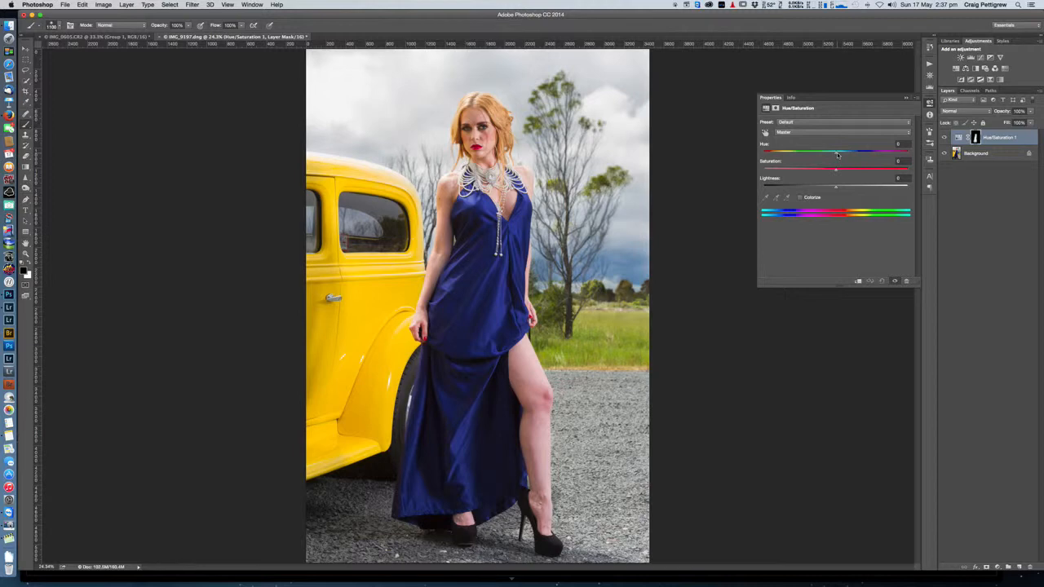
pyautogui.moveTo(837, 155); pyautogui.dragTo(860, 153)
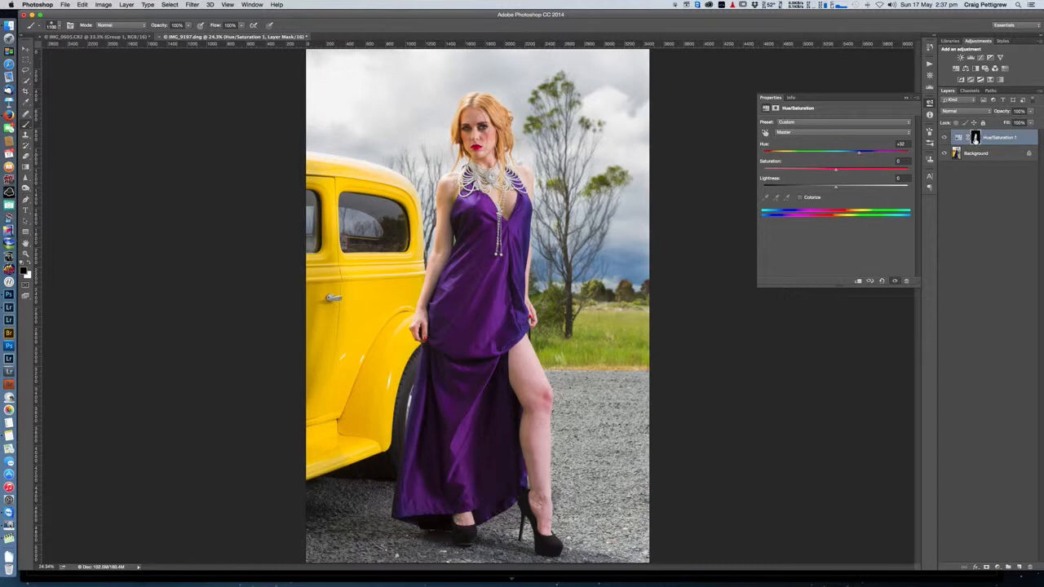
# Step: View the Hue/Saturation layer's mask on its own, without an active selection, and return to the full image
pyautogui.keyDown('super'); pyautogui.click(976, 137); pyautogui.keyUp('super')
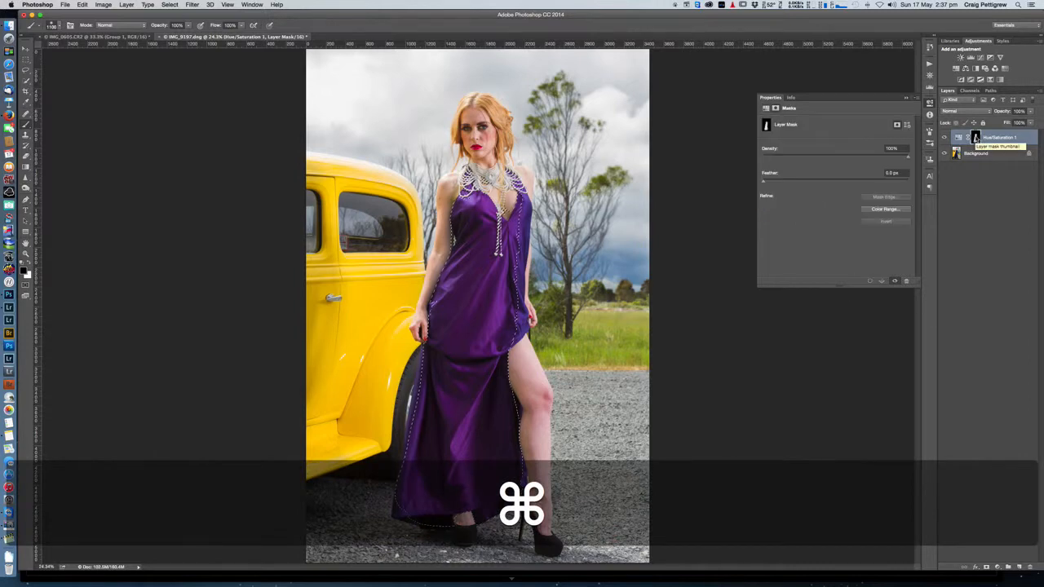
pyautogui.press('super+d')
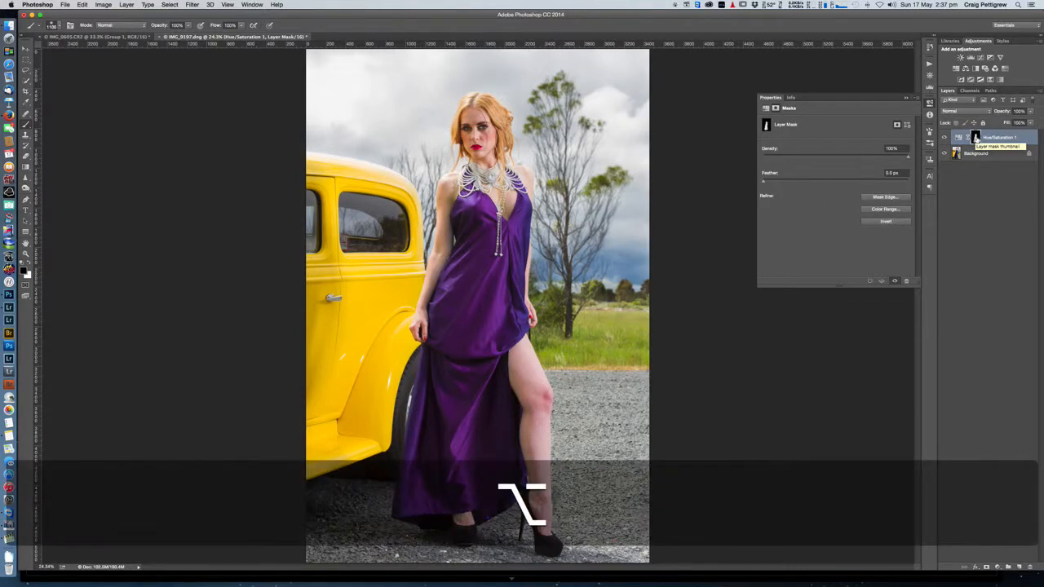
pyautogui.keyDown('alt'); pyautogui.click(976, 137); pyautogui.keyUp('alt')
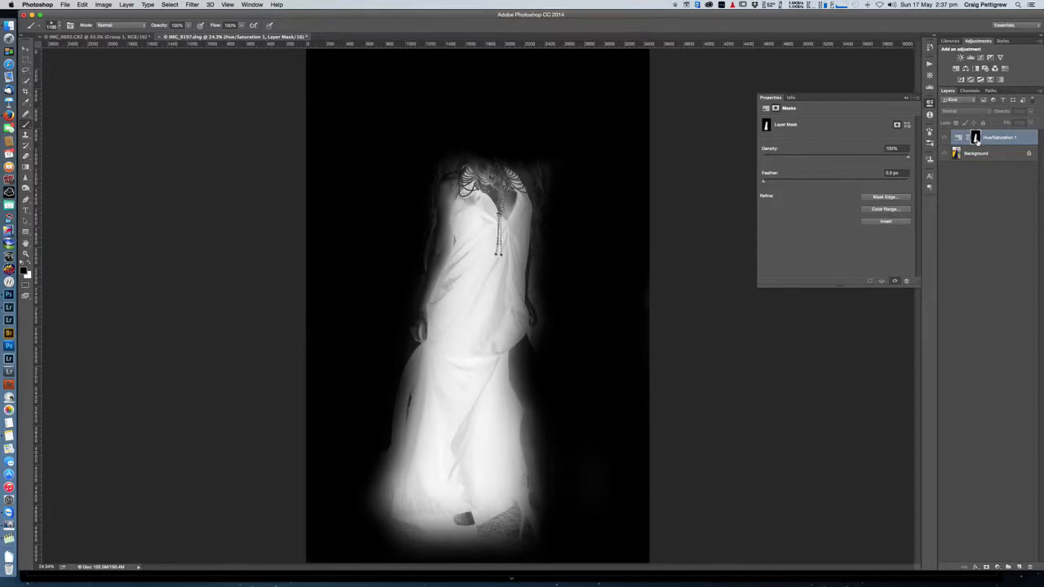
pyautogui.keyDown('alt'); pyautogui.click(976, 139); pyautogui.keyUp('alt')
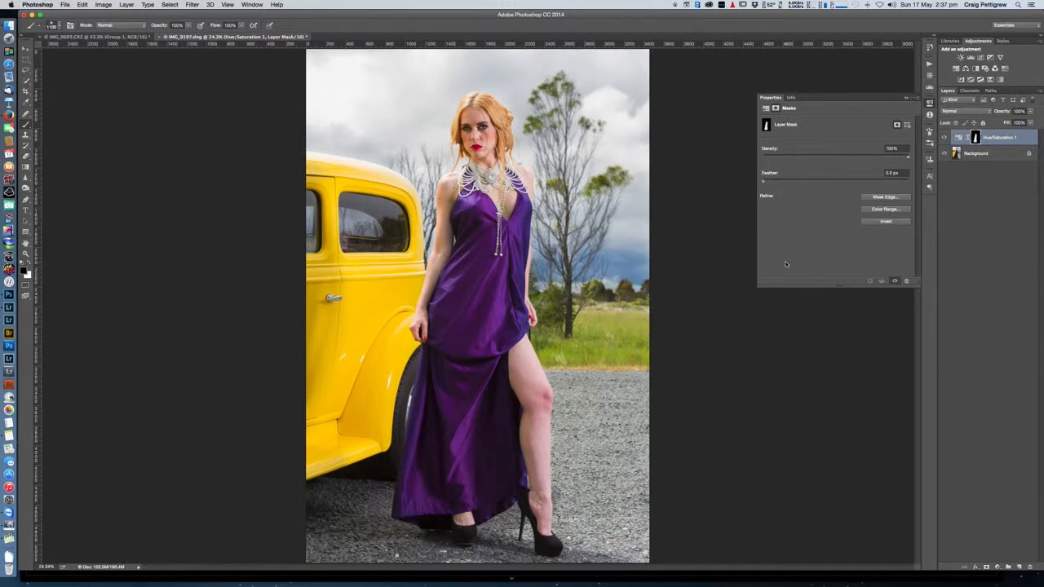
# Step: Switch to Lightroom and compare the dark and bright exposures of the pier, IMG_0359.dng and IMG_0362.dng
pyautogui.press('super+Tab')
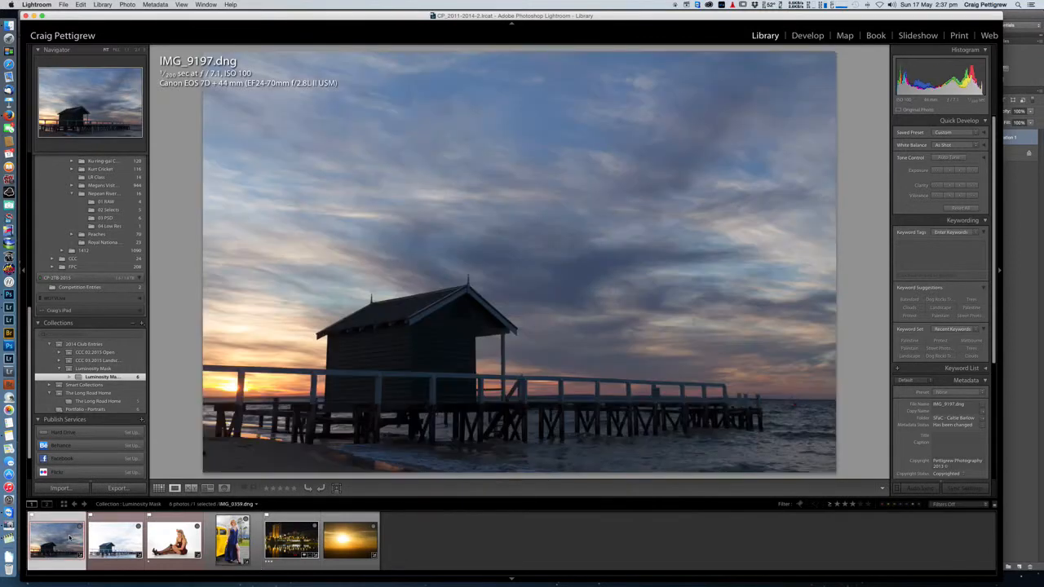
pyautogui.click(70, 538)
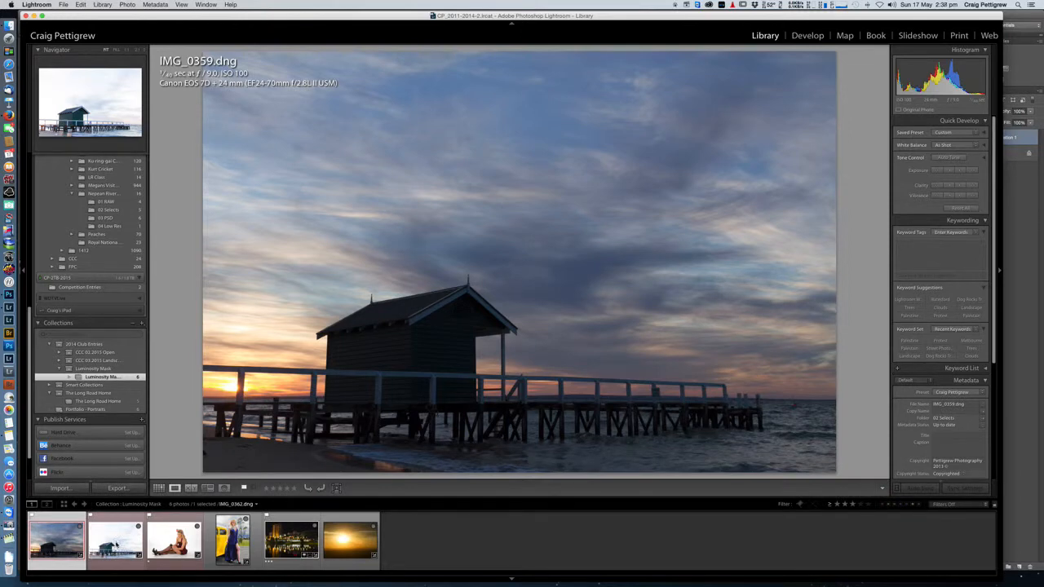
pyautogui.keyDown('shift'); pyautogui.click(114, 545); pyautogui.keyUp('shift')
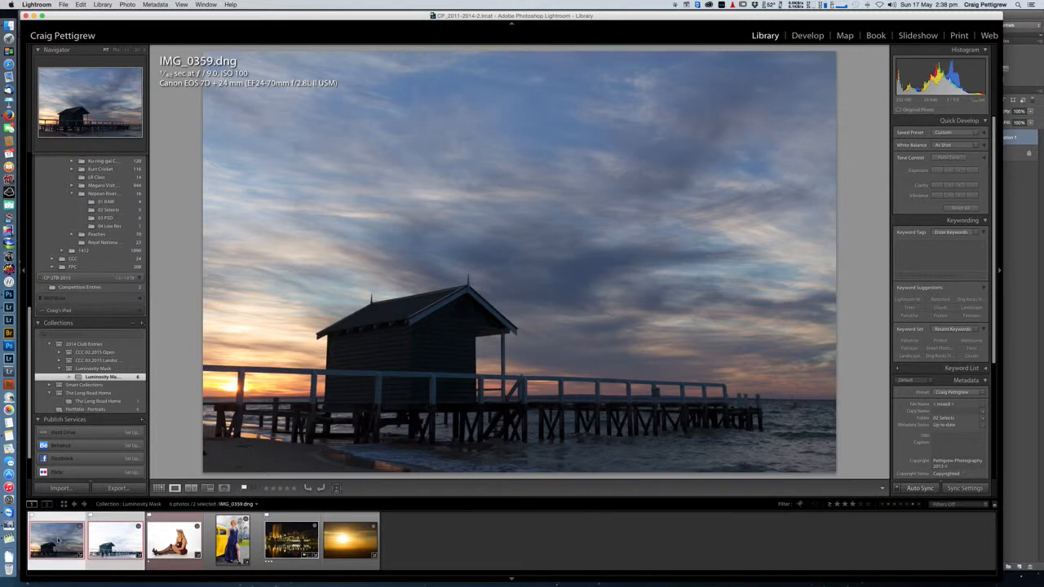
pyautogui.click(54, 539)
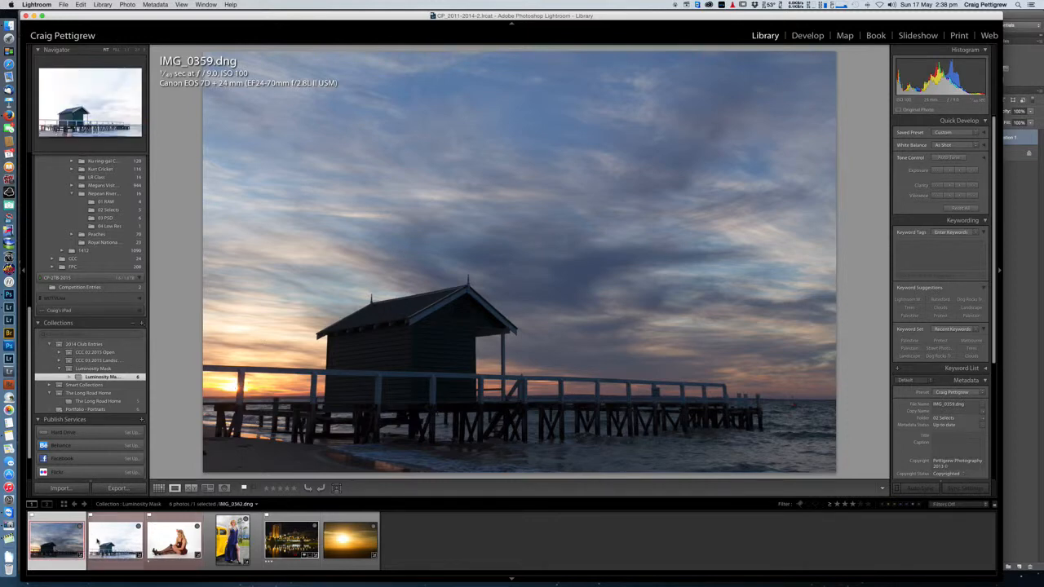
pyautogui.click(114, 540)
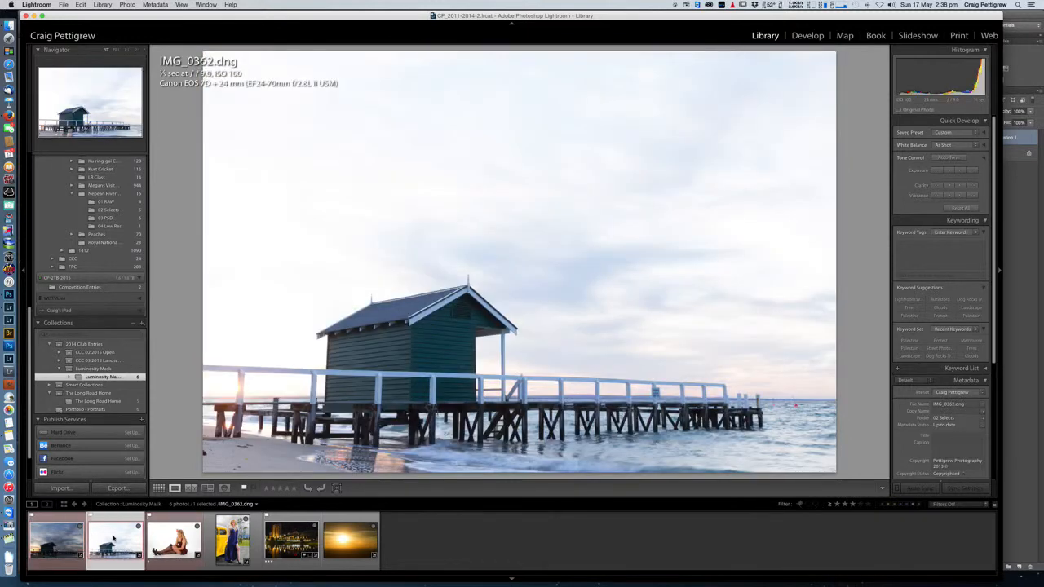
# Step: Select both IMG_0359.dng and IMG_0362.dng and open them as layers in Photoshop
pyautogui.click(55, 540)
pyautogui.keyDown('shift'); pyautogui.click(105, 541); pyautogui.keyUp('shift')
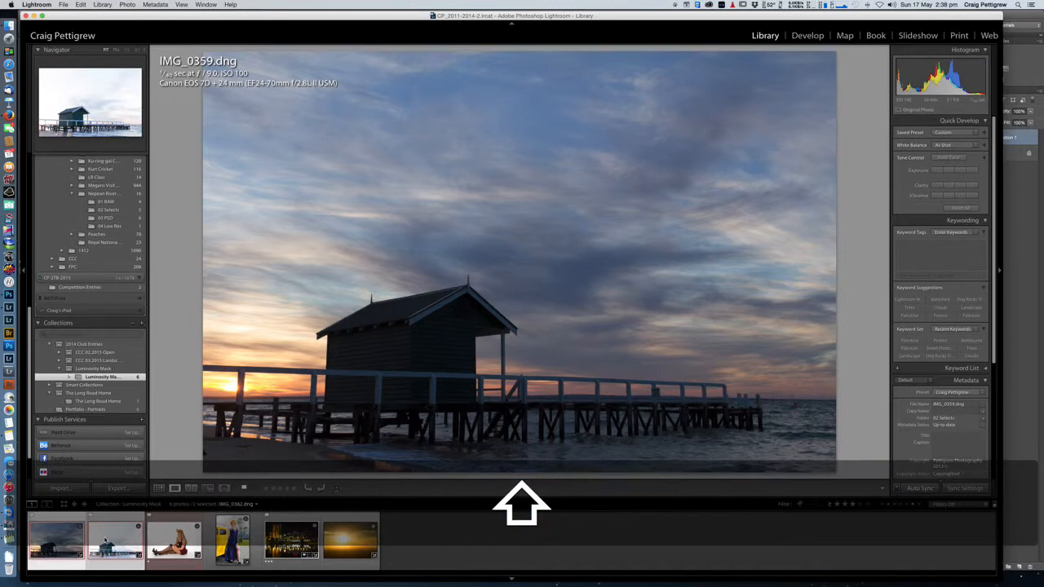
pyautogui.rightClick(106, 542)
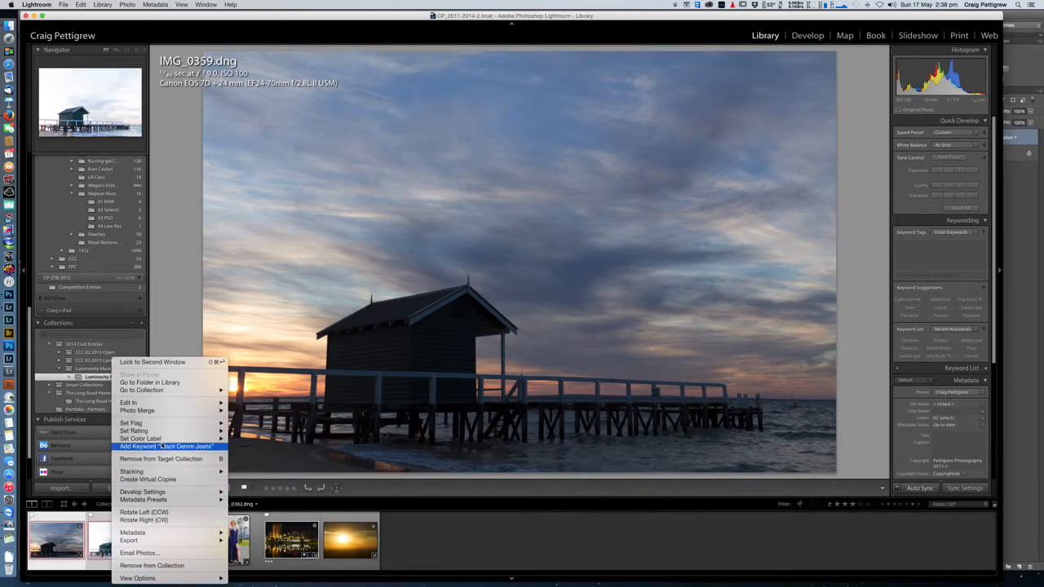
pyautogui.moveTo(167, 404)
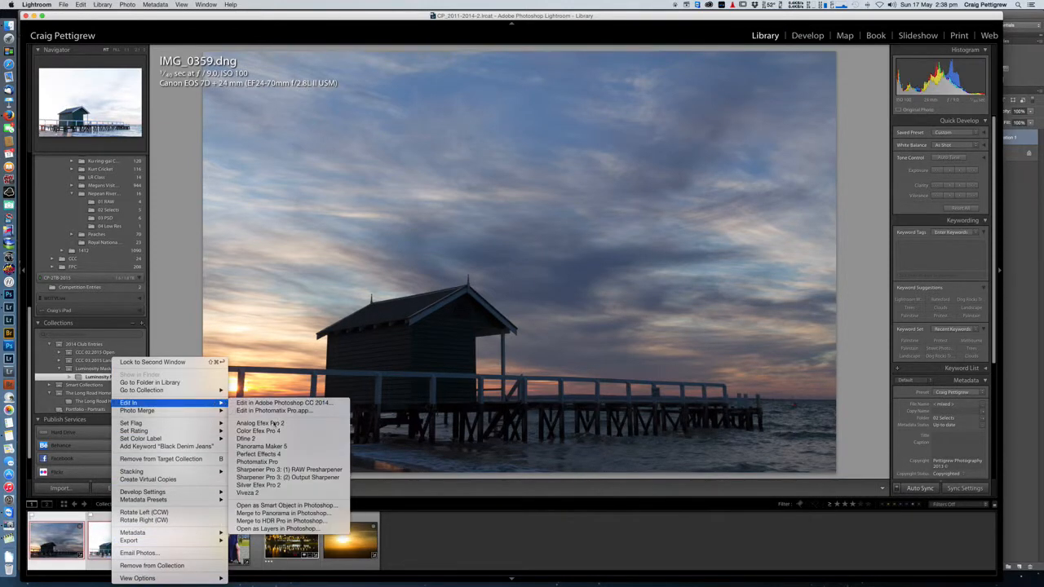
pyautogui.click(277, 530)
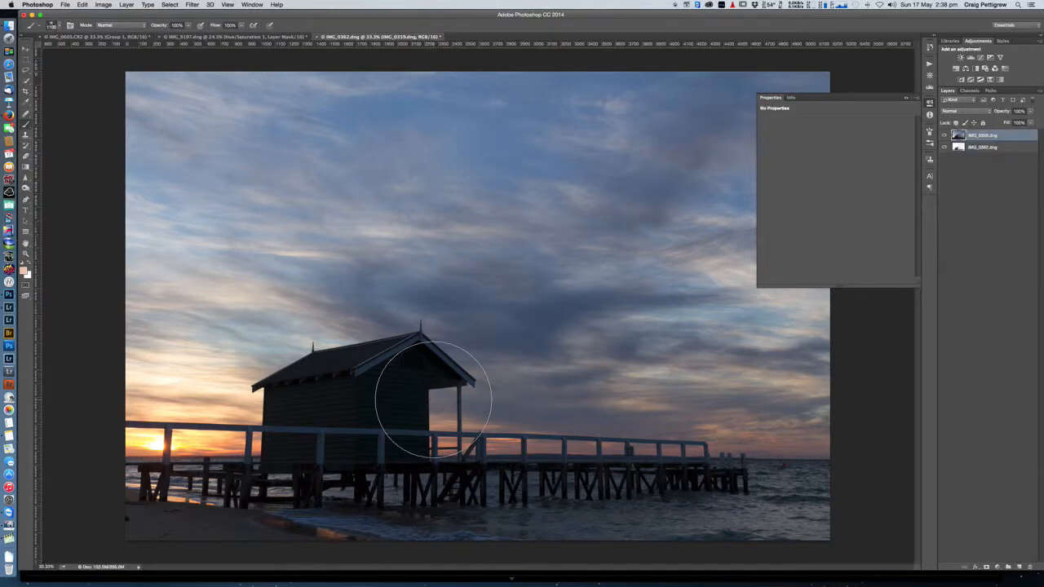
# Step: Run the Generate Luminance Masks action on the IMG_0359.dng layer and display the resulting channels
pyautogui.click(931, 65)
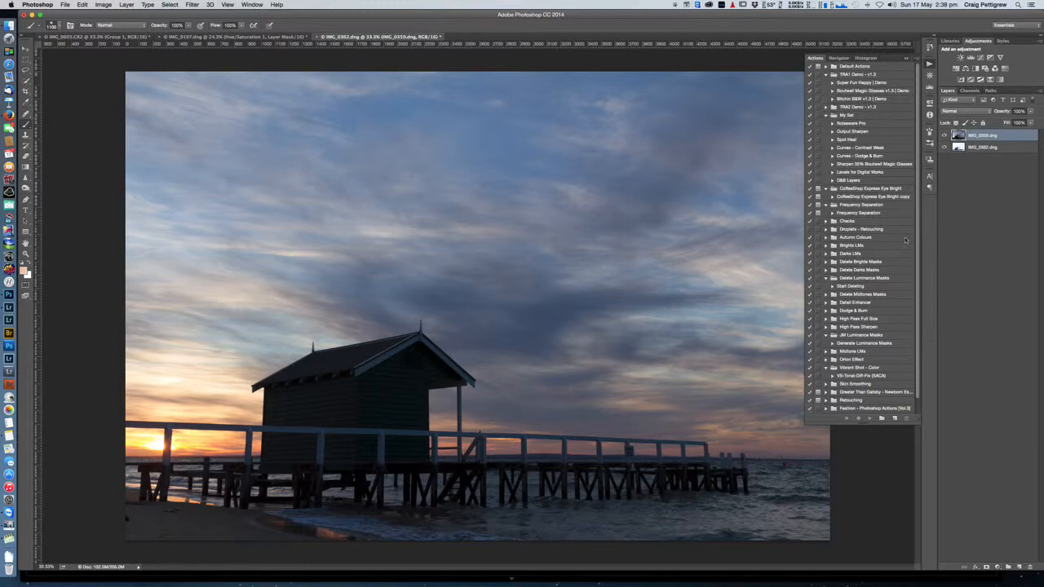
pyautogui.click(826, 278)
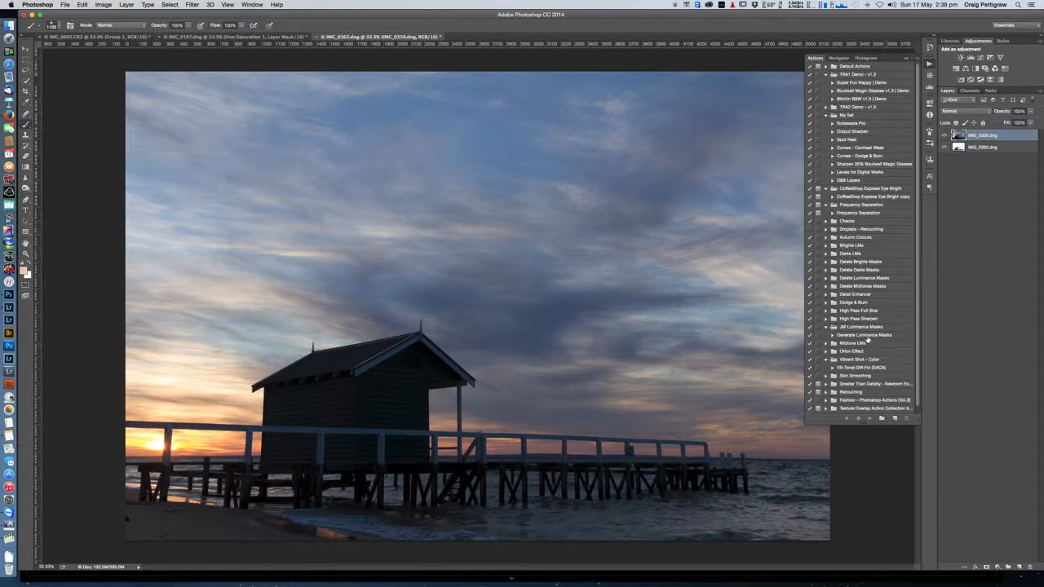
pyautogui.click(868, 336)
pyautogui.click(870, 417)
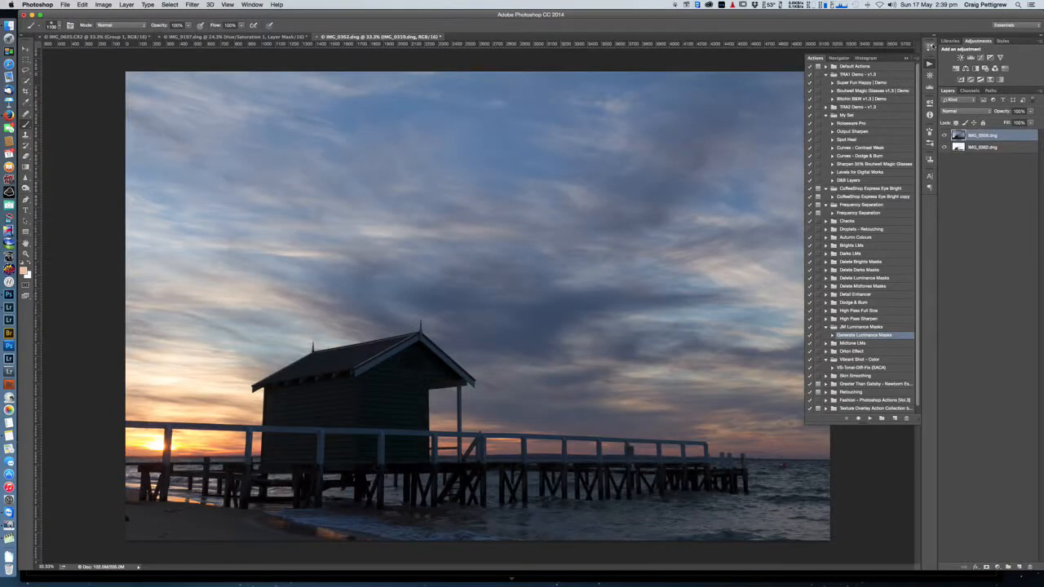
pyautogui.click(930, 63)
pyautogui.click(971, 90)
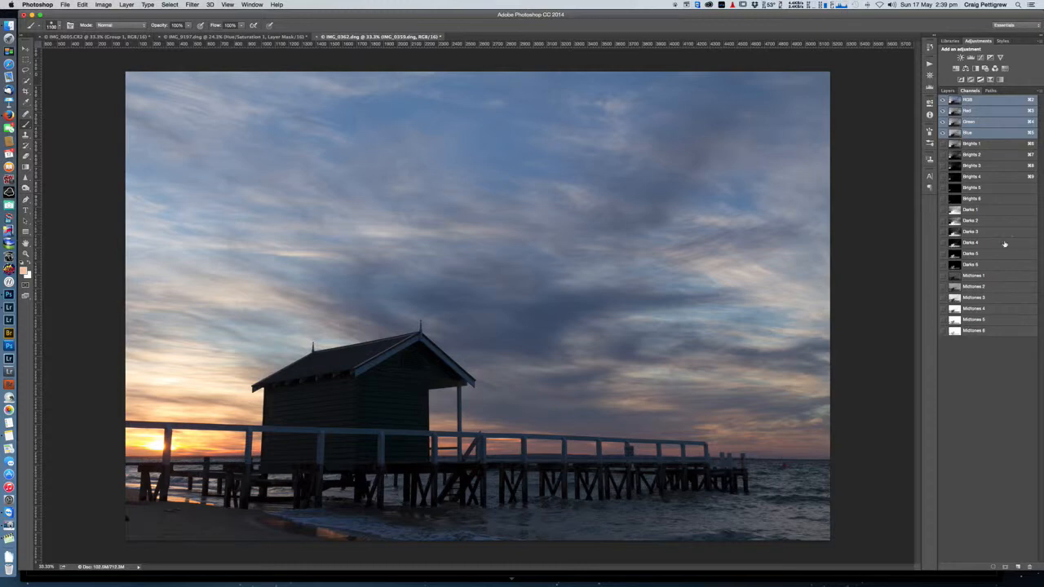
# Step: Hide and reshow the IMG_0359.dng layer to compare it with the brighter exposure beneath
pyautogui.click(948, 92)
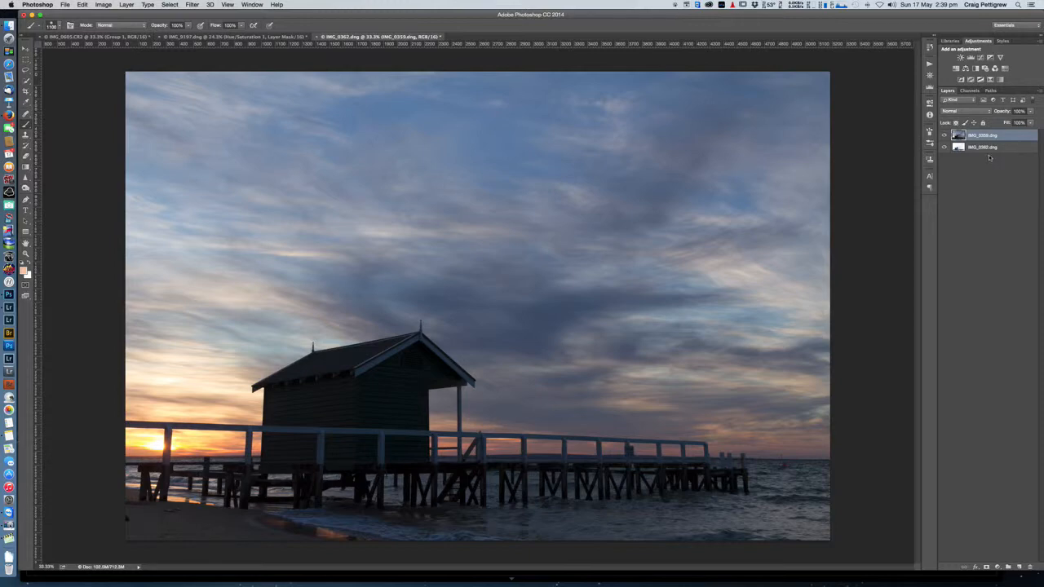
pyautogui.click(945, 137)
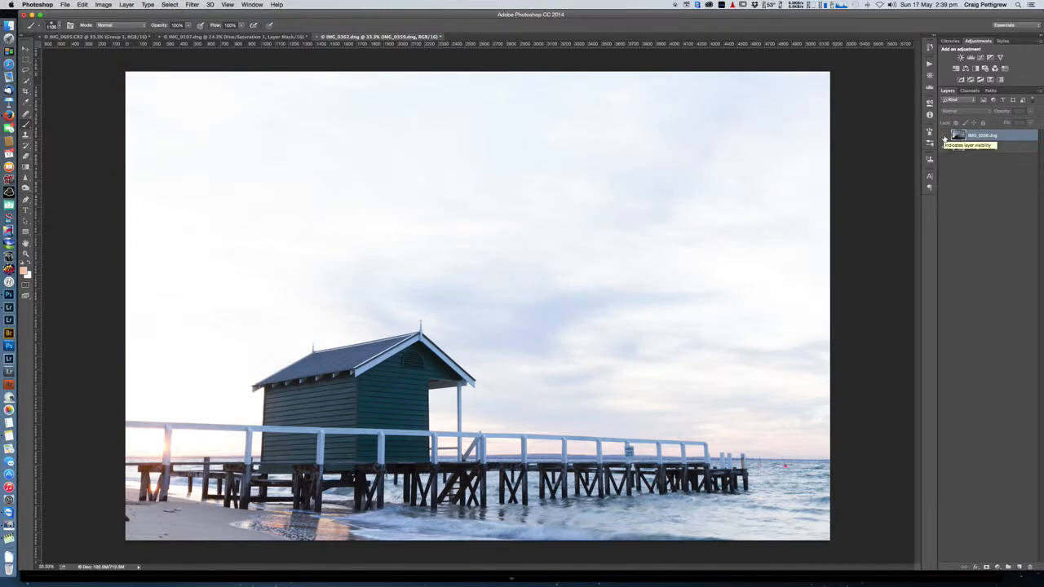
pyautogui.click(945, 136)
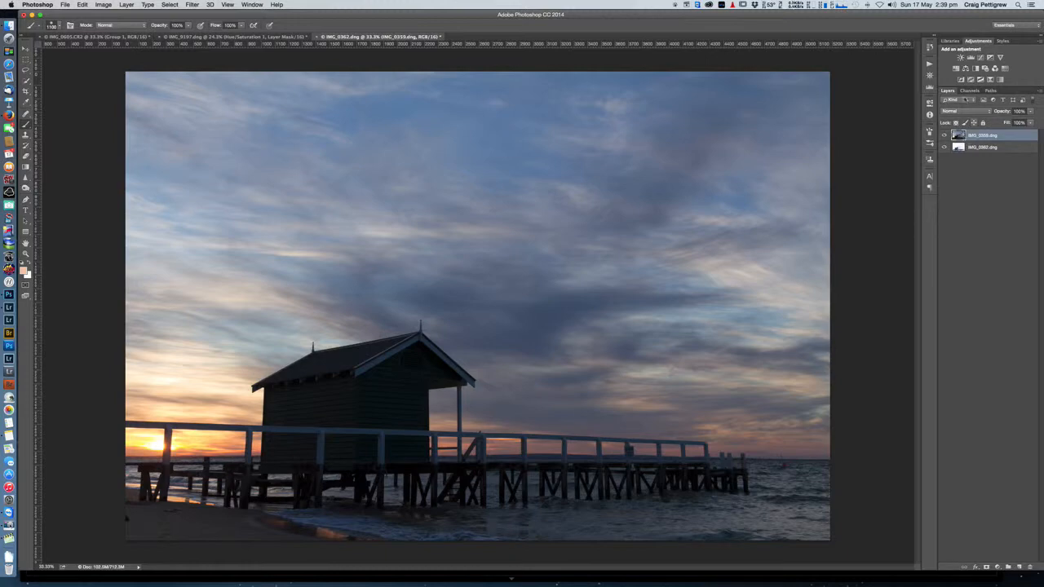
# Step: Compare the Darks 2, Darks 3 and Darks 4 channels for how well they isolate the hut and pier
pyautogui.click(969, 91)
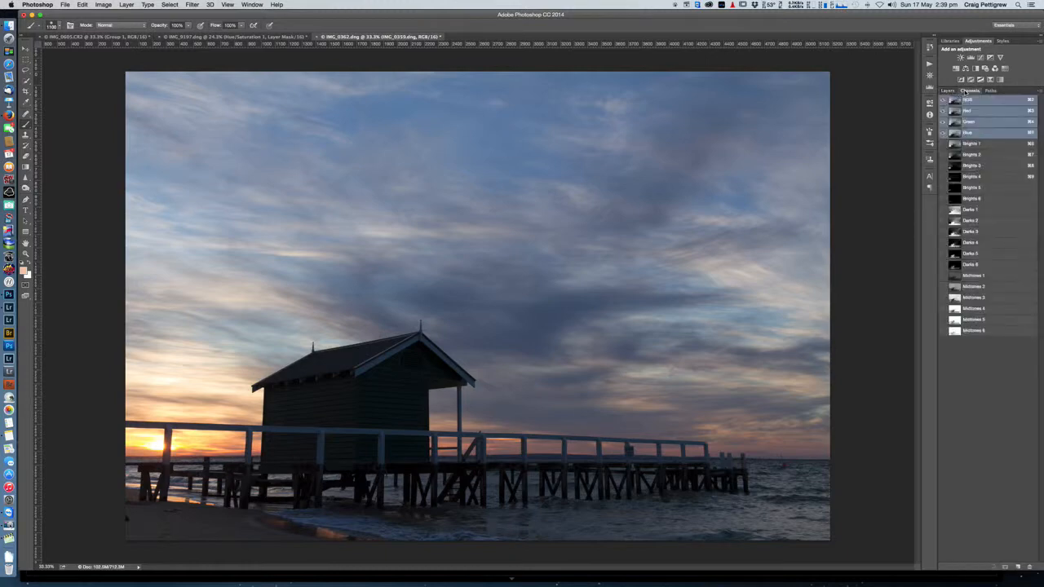
pyautogui.click(969, 243)
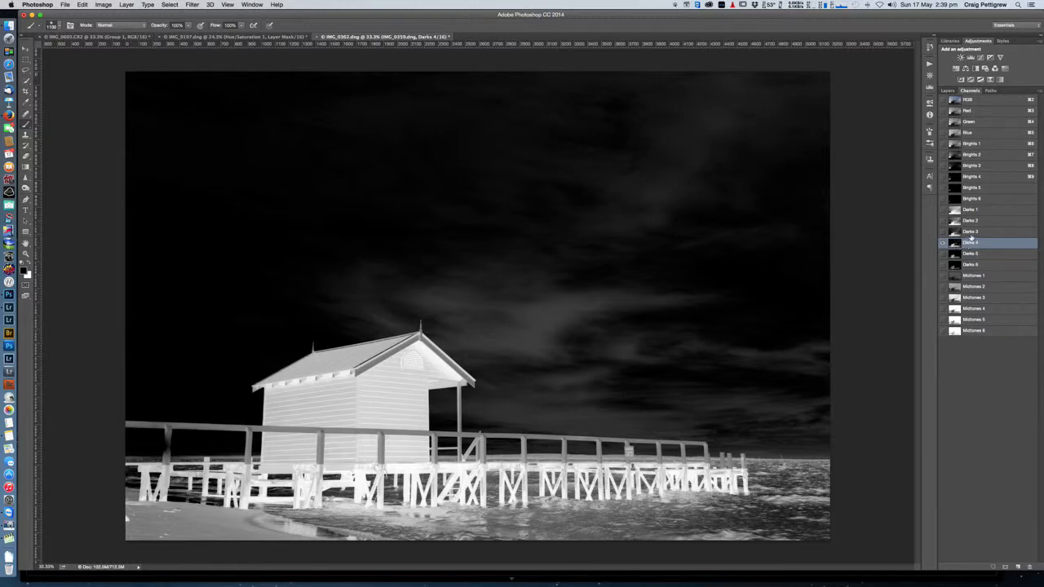
pyautogui.click(971, 233)
pyautogui.click(970, 221)
pyautogui.click(970, 233)
pyautogui.click(969, 243)
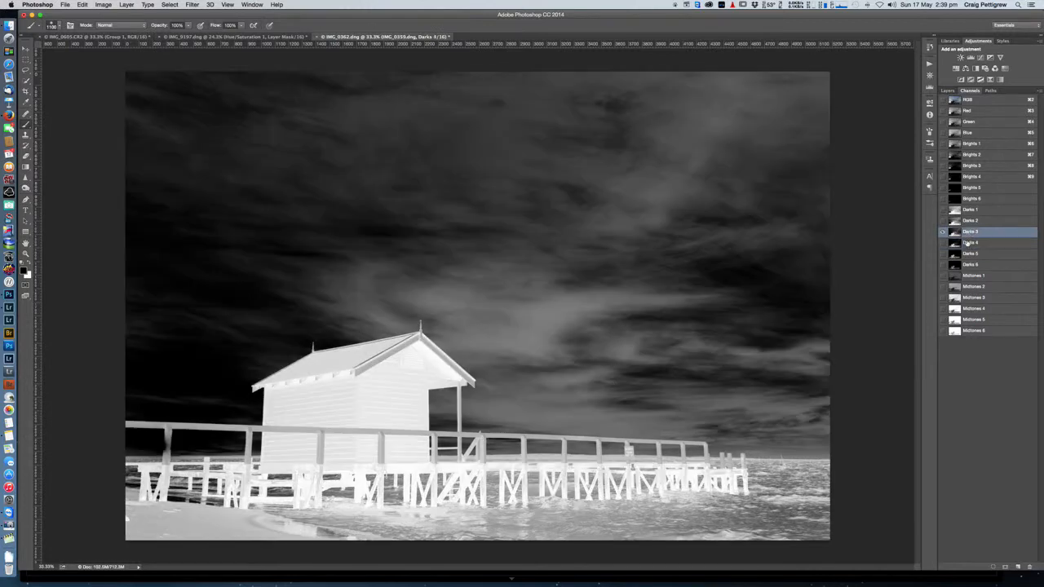
pyautogui.click(970, 234)
# Step: Display the Darks 4 channel and load it as a selection
pyautogui.click(970, 243)
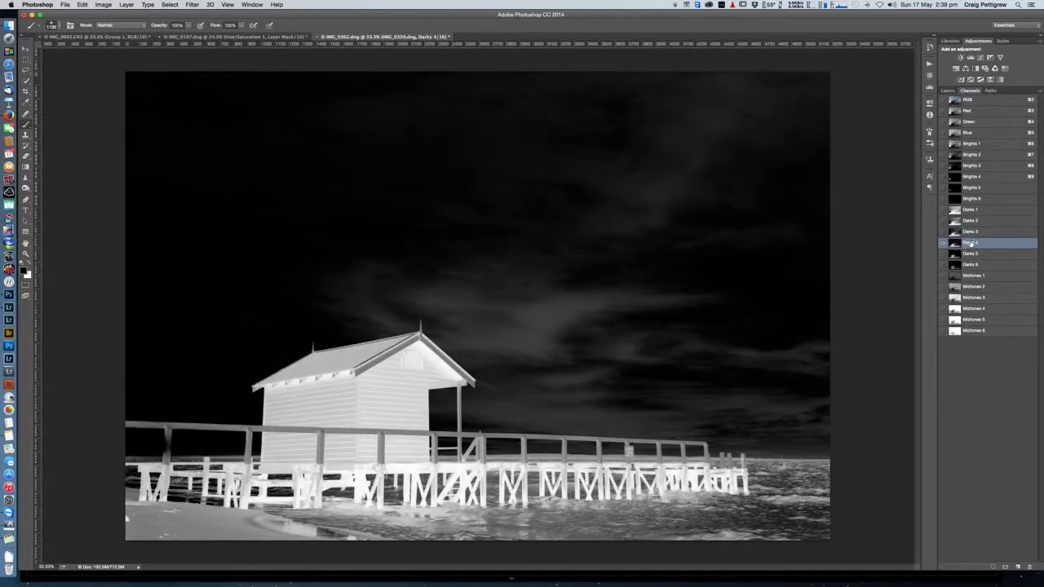
pyautogui.press('super')
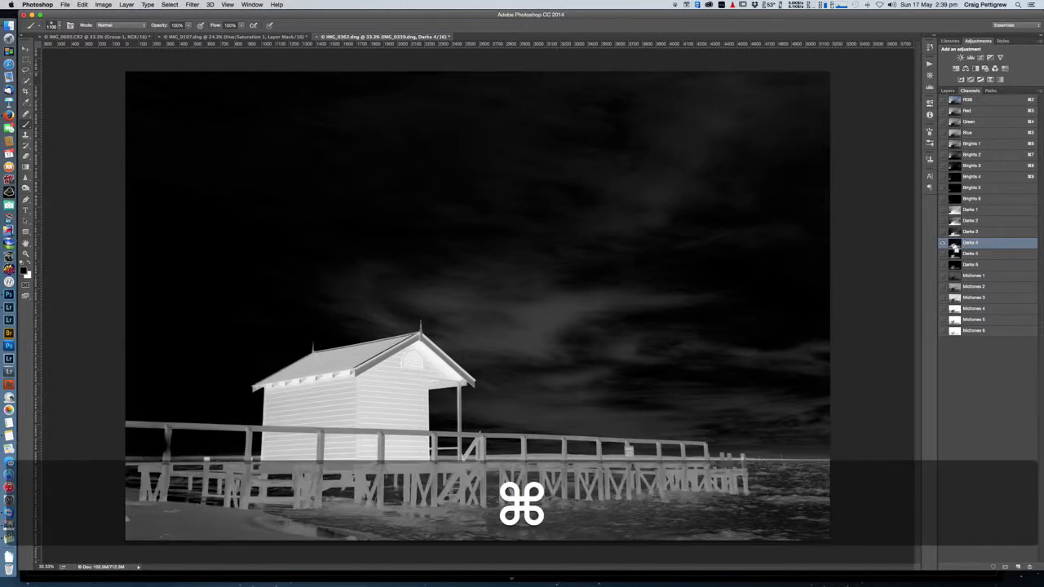
pyautogui.keyDown('super'); pyautogui.click(956, 245); pyautogui.keyUp('super')
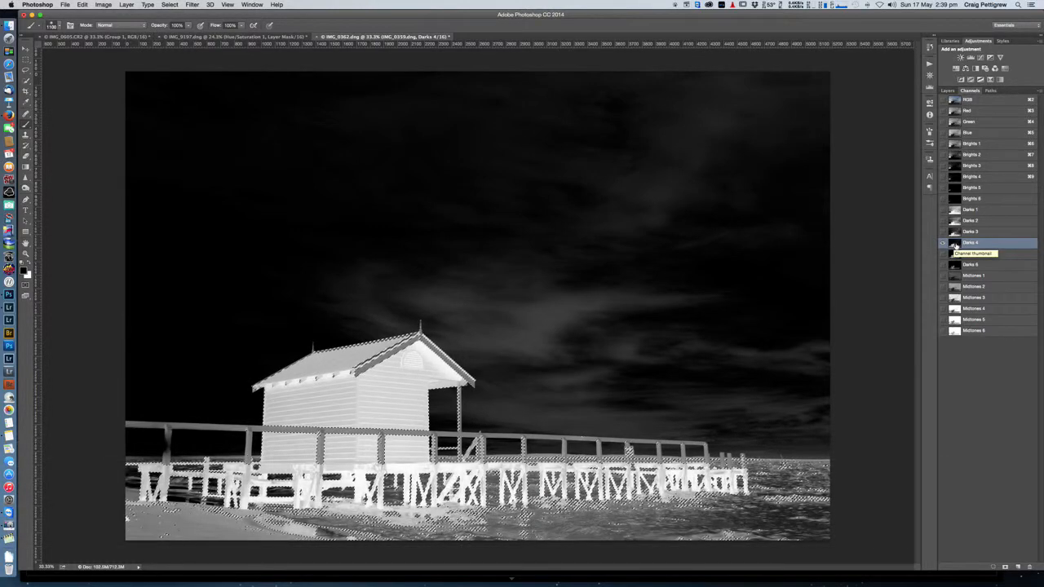
# Step: Return to the composite view, mask the IMG_0359.dng layer with the Darks 4 selection, and invert that layer mask
pyautogui.click(969, 100)
pyautogui.click(948, 91)
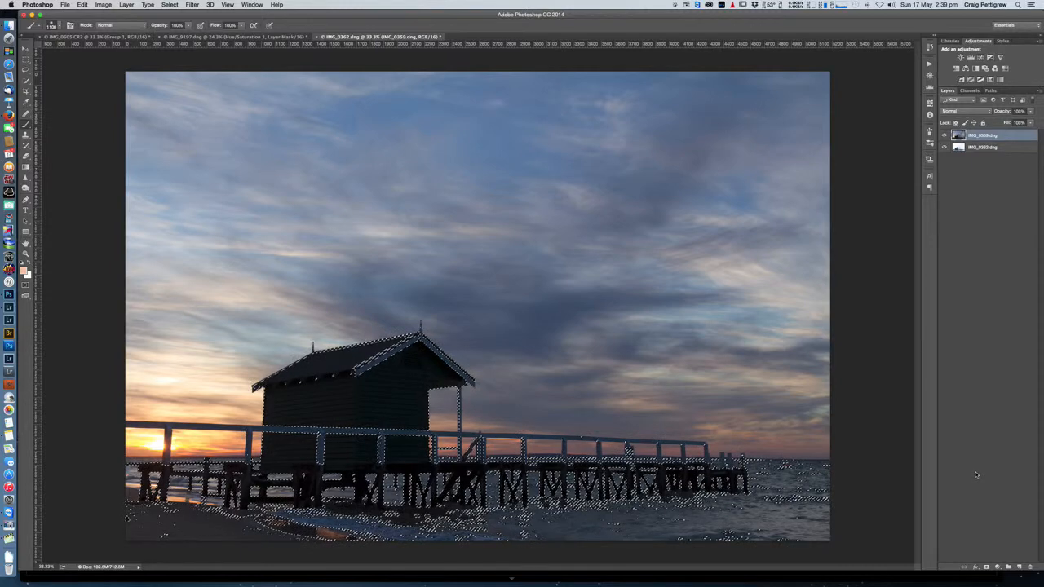
pyautogui.click(986, 568)
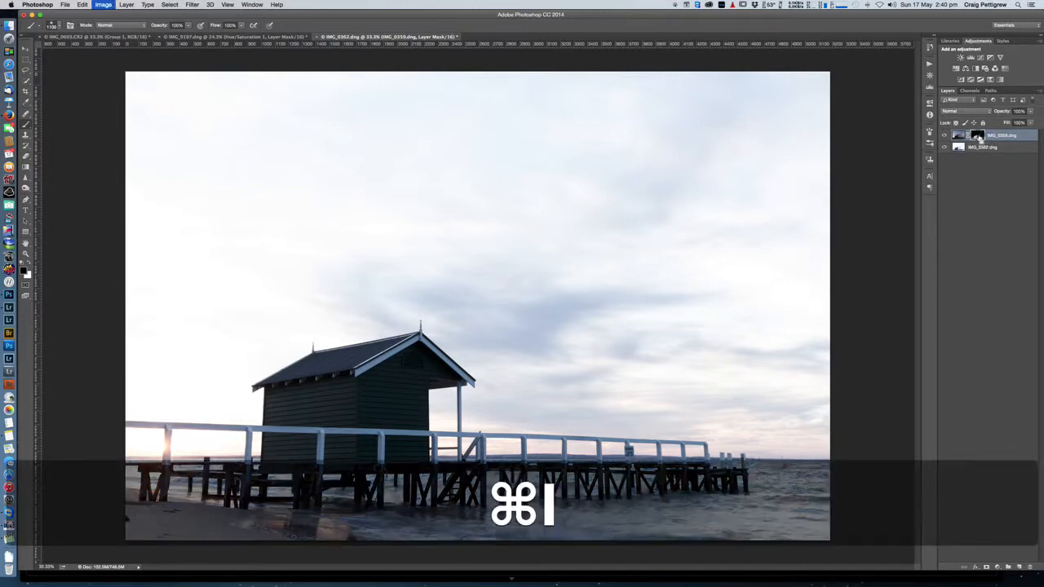
pyautogui.press('super+i')
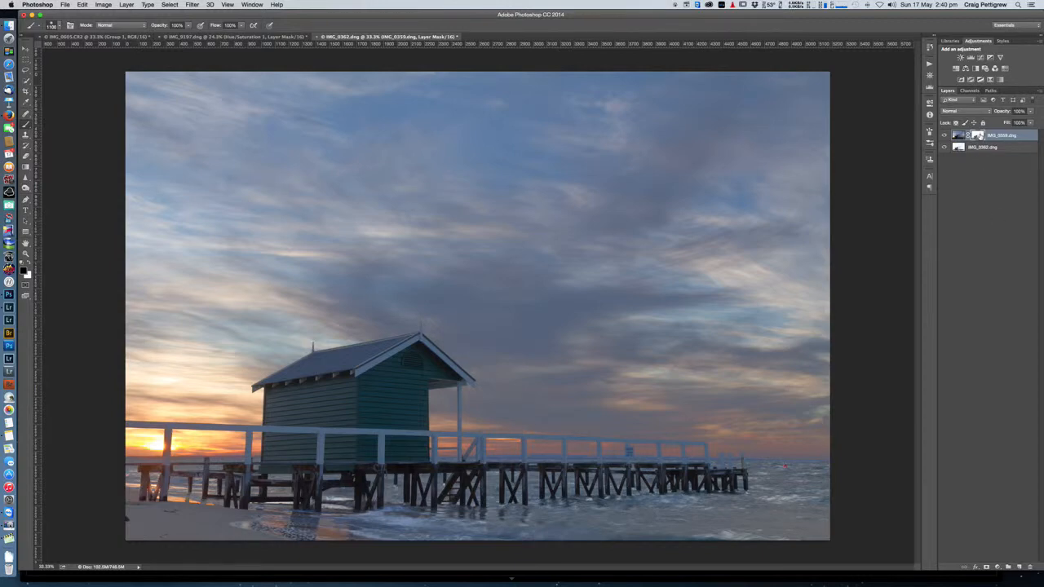
# Step: Disable and re-enable the IMG_0359.dng layer mask repeatedly to compare the image with and without the blend
pyautogui.keyDown('shift'); pyautogui.click(977, 135); pyautogui.keyUp('shift')
pyautogui.keyDown('shift'); pyautogui.click(978, 136); pyautogui.keyUp('shift')
pyautogui.keyDown('shift'); pyautogui.click(978, 135); pyautogui.keyUp('shift')
pyautogui.keyDown('shift'); pyautogui.click(977, 135); pyautogui.keyUp('shift')
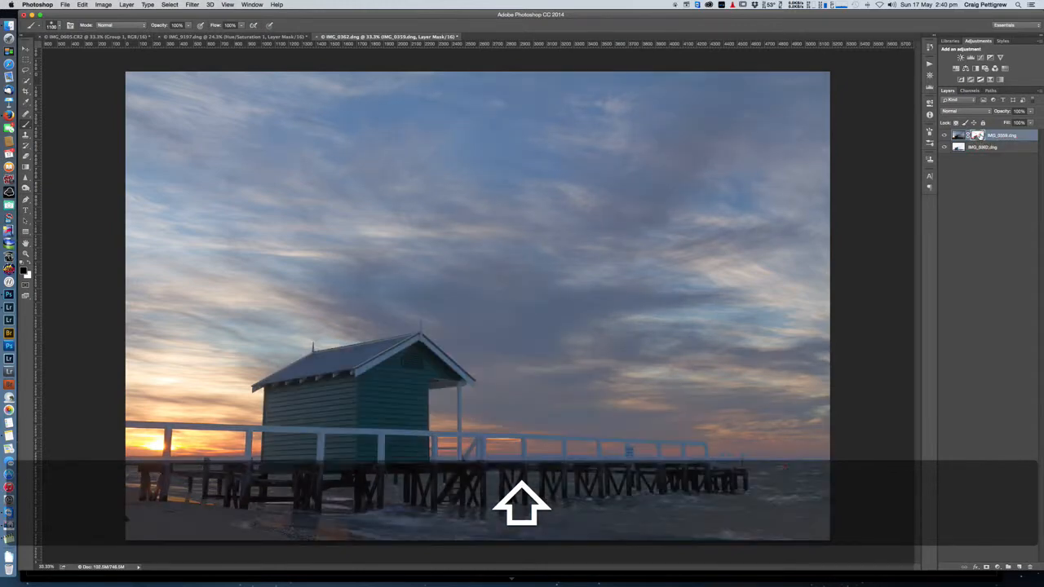
pyautogui.keyDown('shift'); pyautogui.click(977, 136); pyautogui.keyUp('shift')
pyautogui.keyDown('shift'); pyautogui.click(977, 135); pyautogui.keyUp('shift')
pyautogui.keyDown('shift'); pyautogui.click(978, 135); pyautogui.keyUp('shift')
pyautogui.keyDown('shift'); pyautogui.click(977, 136); pyautogui.keyUp('shift')
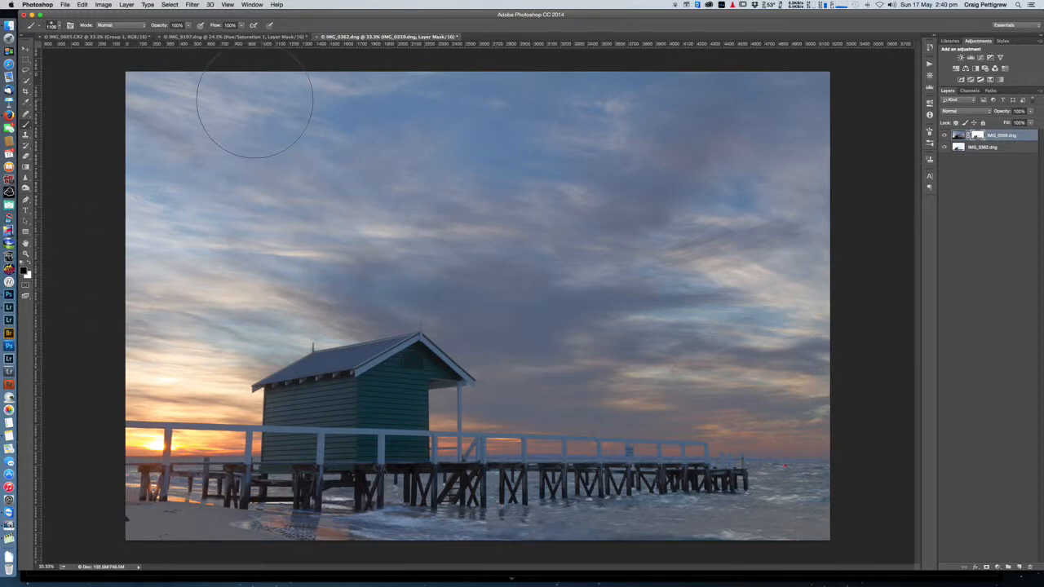
# Step: Set the brush flow to 10%, undo the test stroke on the sky, and switch the painting colour to white
pyautogui.press('shift+KP_1')
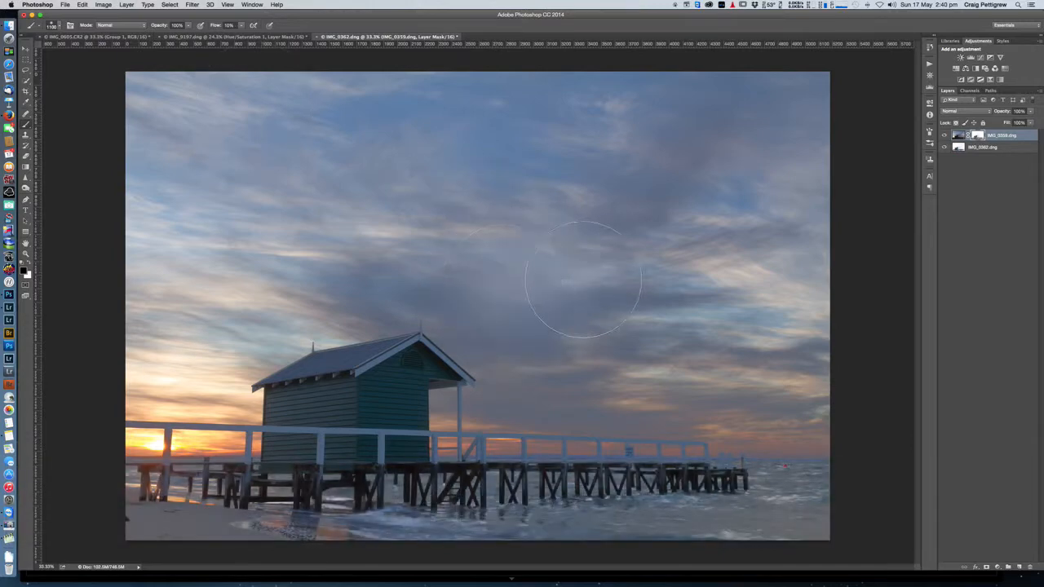
pyautogui.press('super+z')
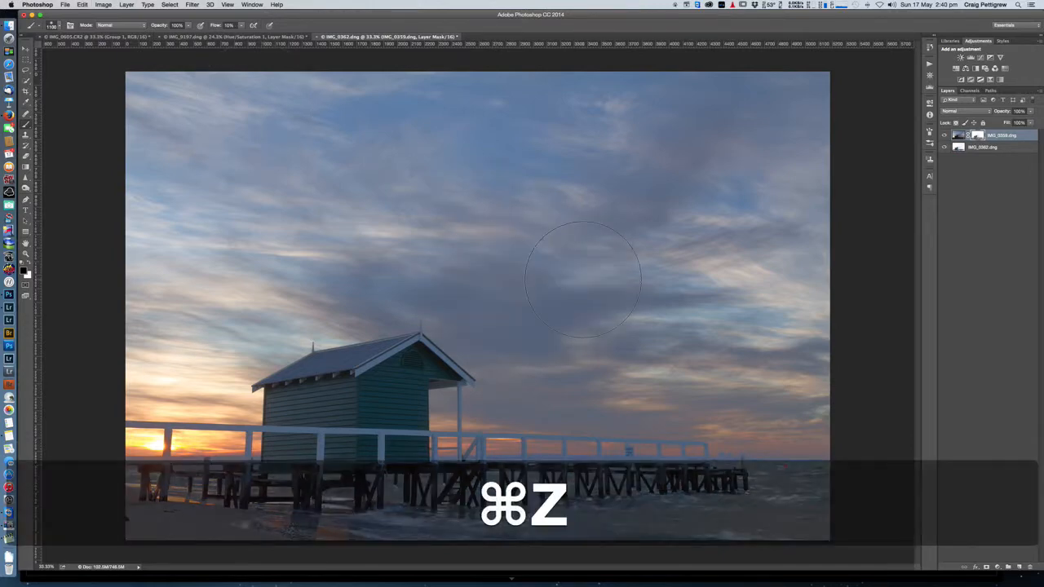
pyautogui.press('x')
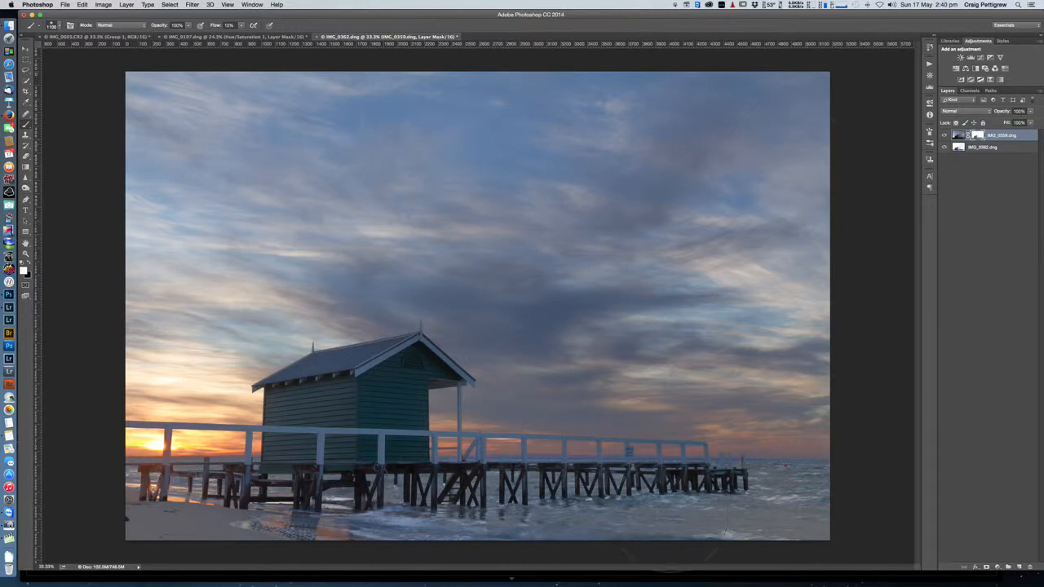
# Step: Switch to Lightroom to view the original IMG_0359.dng exposure and return to Photoshop
pyautogui.press('super+Tab')
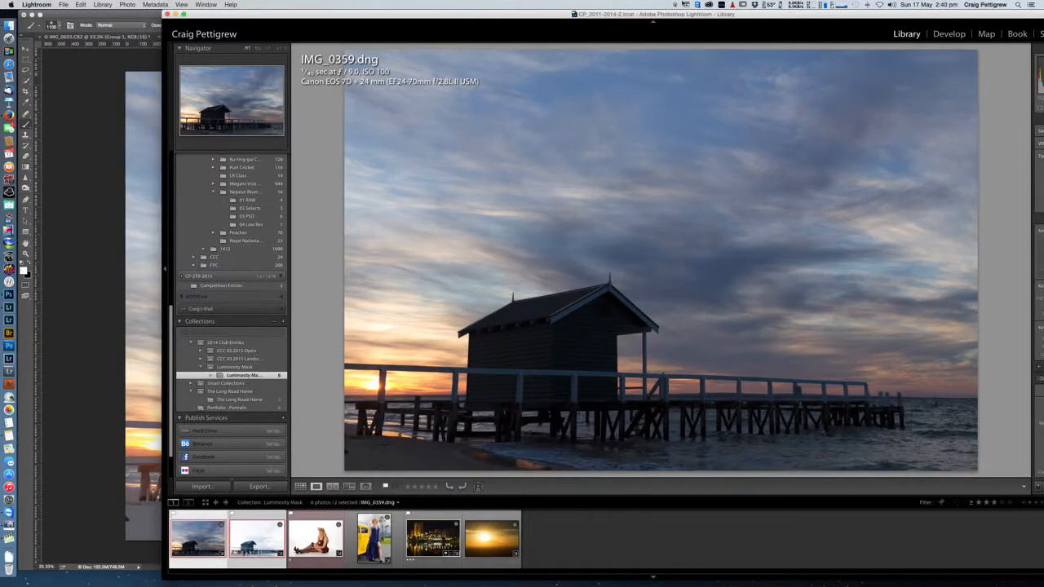
pyautogui.click(76, 130)
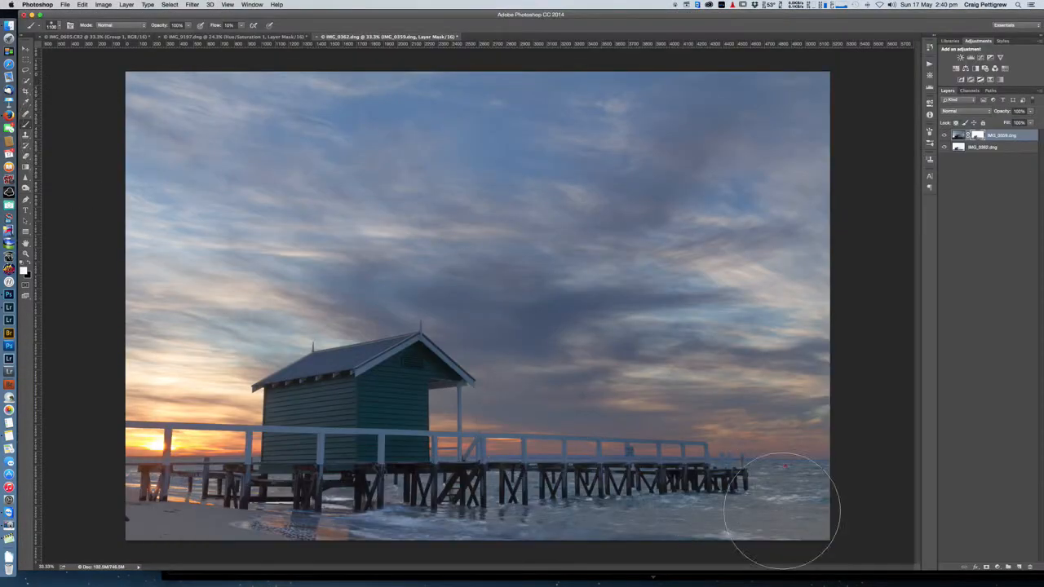
# Step: Reduce the brush size to 600 and paint white on the layer mask over the water and beach foreground
pyautogui.press('[')
pyautogui.press('[')
pyautogui.press('[')
pyautogui.press('[')
pyautogui.press('[')
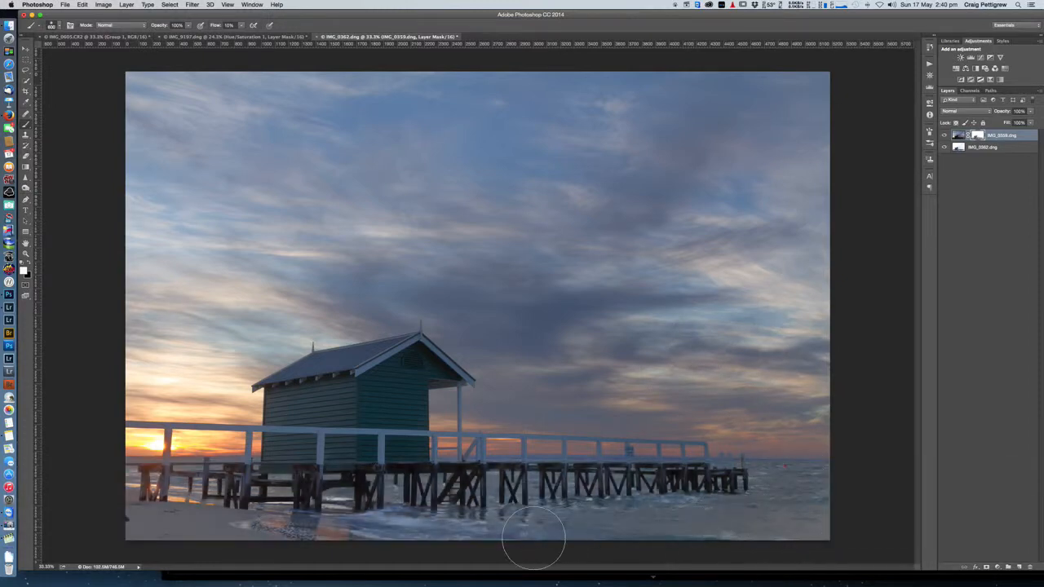
pyautogui.moveTo(183, 542)
pyautogui.mouseDown()
pyautogui.moveTo(213, 538)
pyautogui.moveTo(150, 527)
pyautogui.mouseUp()
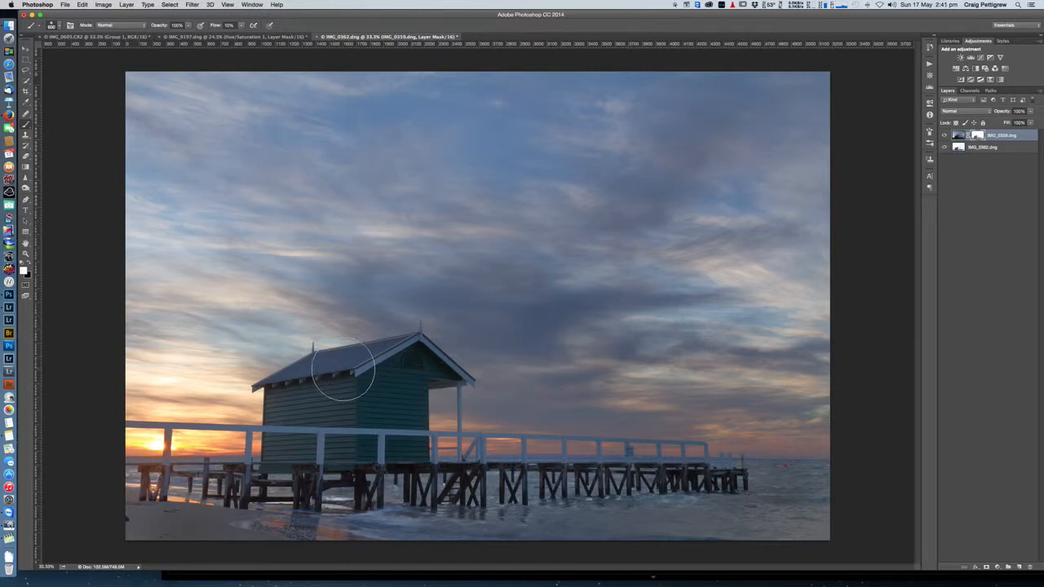
# Step: Paint black on the layer mask over the hut's roof and along the pier's railing and posts, reducing the brush to size 60
pyautogui.press('x')
pyautogui.press('[')
pyautogui.press('[')
pyautogui.press('[')
pyautogui.press('[')
pyautogui.press('[')
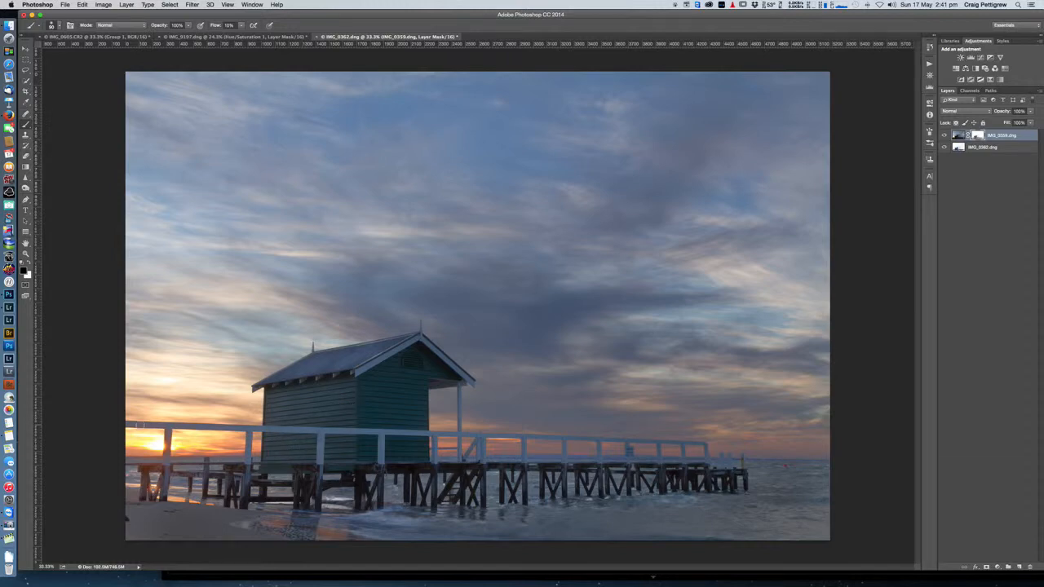
pyautogui.press('[')
pyautogui.moveTo(134, 424); pyautogui.dragTo(382, 433)
pyautogui.moveTo(169, 433); pyautogui.dragTo(165, 474)
pyautogui.moveTo(251, 431); pyautogui.dragTo(251, 480)
pyautogui.moveTo(320, 437); pyautogui.dragTo(321, 464)
pyautogui.moveTo(383, 437); pyautogui.dragTo(383, 464)
pyautogui.moveTo(421, 434)
pyautogui.mouseDown()
pyautogui.moveTo(483, 440)
pyautogui.moveTo(481, 458)
pyautogui.moveTo(481, 437)
pyautogui.moveTo(453, 466)
pyautogui.moveTo(459, 439)
pyautogui.moveTo(455, 468)
pyautogui.moveTo(436, 451)
pyautogui.moveTo(441, 433)
pyautogui.moveTo(618, 442)
pyautogui.moveTo(605, 451)
pyautogui.moveTo(597, 443)
pyautogui.moveTo(598, 460)
pyautogui.moveTo(557, 446)
pyautogui.moveTo(564, 442)
pyautogui.moveTo(524, 461)
pyautogui.mouseUp()
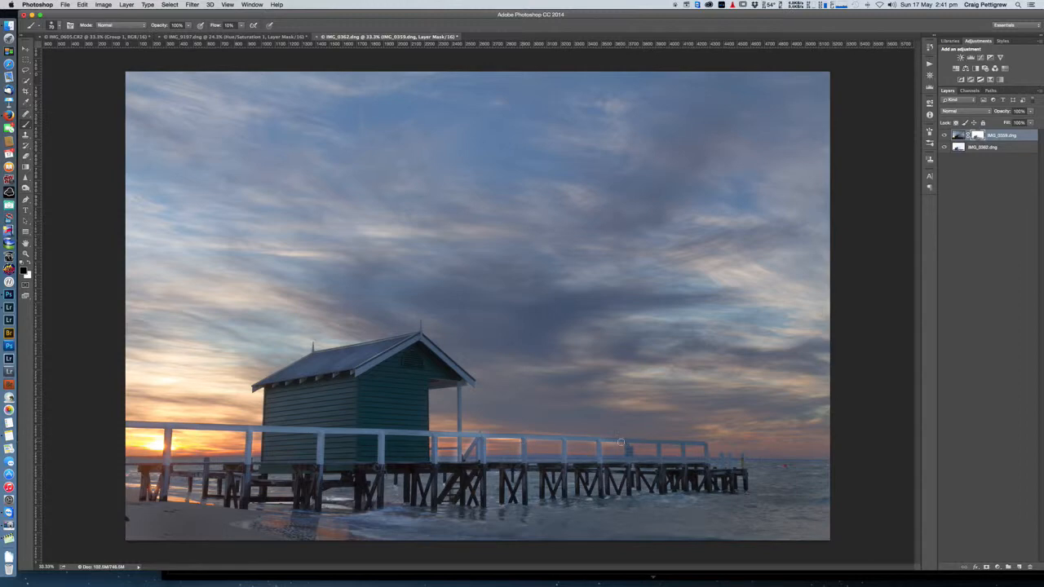
pyautogui.press('[')
pyautogui.moveTo(659, 446)
pyautogui.mouseDown()
pyautogui.moveTo(660, 462)
pyautogui.moveTo(730, 467)
pyautogui.mouseUp()
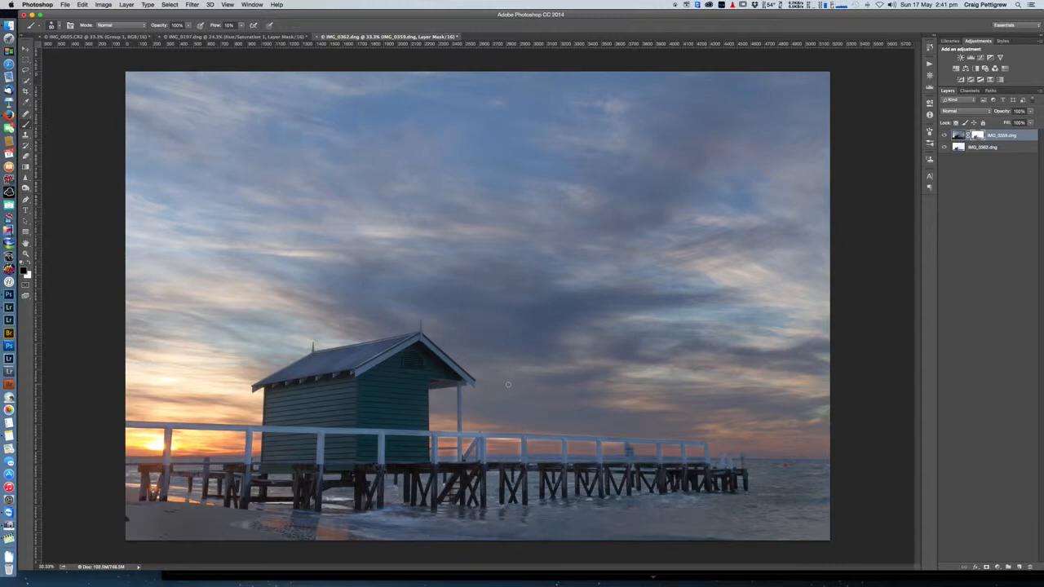
# Step: Switch the mask brush back to white and enlarge it to size 90
pyautogui.press('x')
pyautogui.press(']')
# Step: Turn the painted IMG_0359.dng layer mask off and on repeatedly to review the retouched hut, railing and water
pyautogui.press('shift')
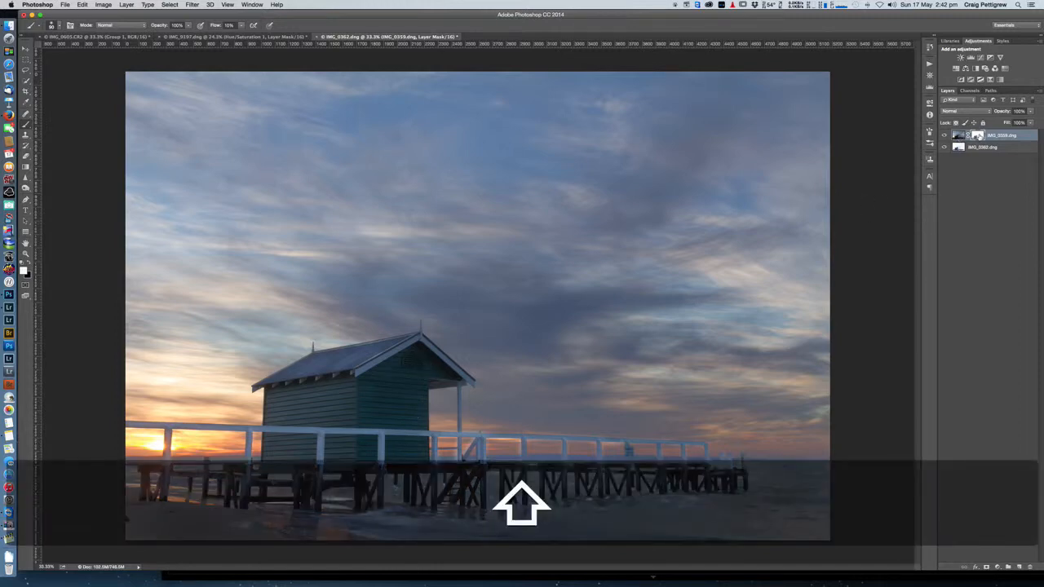
pyautogui.keyDown('shift'); pyautogui.click(978, 136); pyautogui.keyUp('shift')
pyautogui.keyDown('shift'); pyautogui.click(978, 136); pyautogui.keyUp('shift')
pyautogui.keyDown('shift'); pyautogui.click(978, 136); pyautogui.keyUp('shift')
pyautogui.keyDown('shift'); pyautogui.click(978, 136); pyautogui.keyUp('shift')
pyautogui.keyDown('shift'); pyautogui.click(978, 136); pyautogui.keyUp('shift')
pyautogui.keyDown('shift'); pyautogui.click(978, 136); pyautogui.keyUp('shift')
pyautogui.keyDown('shift'); pyautogui.click(978, 136); pyautogui.keyUp('shift')
pyautogui.keyDown('shift'); pyautogui.click(978, 136); pyautogui.keyUp('shift')
pyautogui.keyDown('shift'); pyautogui.click(978, 136); pyautogui.keyUp('shift')
pyautogui.keyDown('shift'); pyautogui.click(979, 137); pyautogui.keyUp('shift')
pyautogui.keyDown('shift'); pyautogui.click(979, 136); pyautogui.keyUp('shift')
pyautogui.keyDown('shift'); pyautogui.click(978, 136); pyautogui.keyUp('shift')
pyautogui.keyDown('shift'); pyautogui.click(979, 137); pyautogui.keyUp('shift')
pyautogui.keyDown('shift'); pyautogui.click(979, 136); pyautogui.keyUp('shift')
pyautogui.keyDown('shift'); pyautogui.click(979, 136); pyautogui.keyUp('shift')
pyautogui.keyDown('shift'); pyautogui.click(979, 136); pyautogui.keyUp('shift')
pyautogui.keyDown('shift'); pyautogui.click(978, 136); pyautogui.keyUp('shift')
pyautogui.keyDown('shift'); pyautogui.click(978, 136); pyautogui.keyUp('shift')
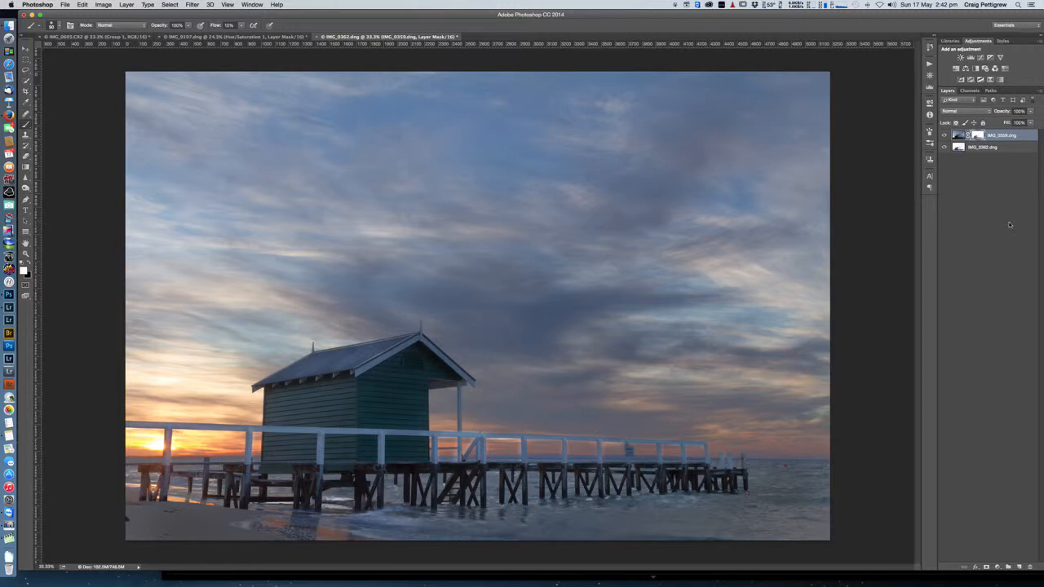
# Step: Switch to Lightroom to compare the finished blend with the original IMG_0359.dng photo
pyautogui.press('super+Tab')
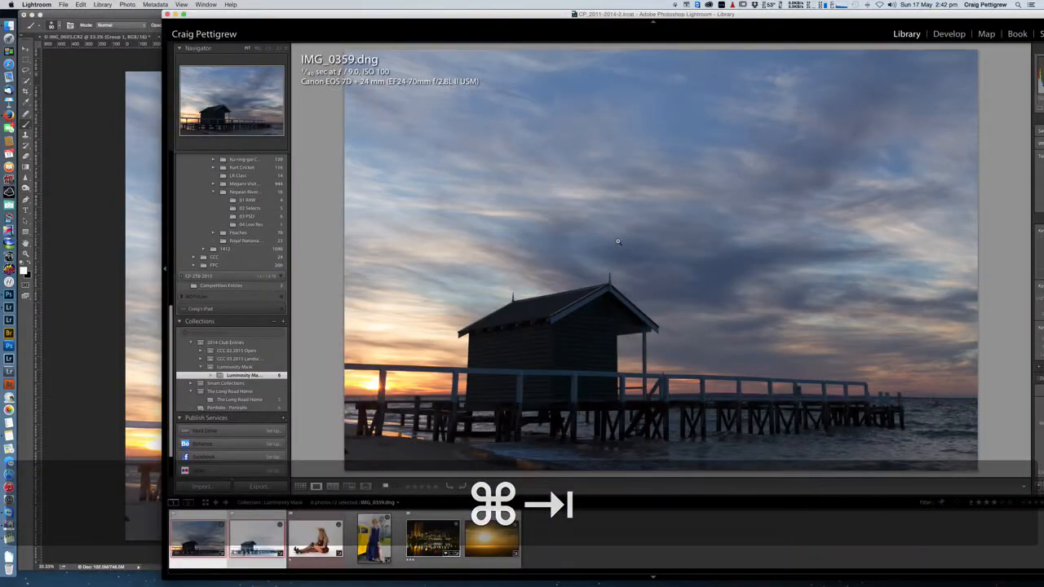